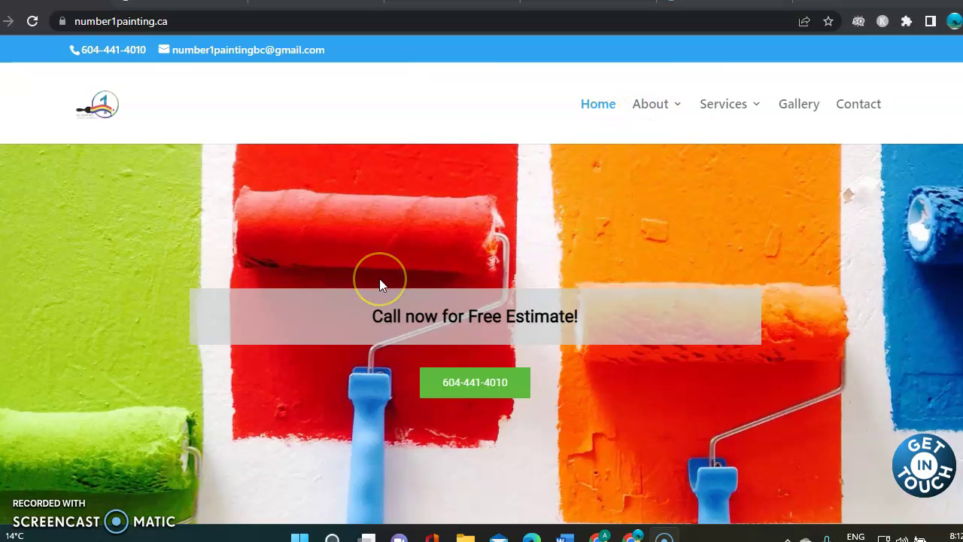
Scroll the number1painting.ca homepage from the hero banner to the Residential and Commercial Painting Services sections.
{"action": "scroll", "coordinate": [380, 278], "scroll_direction": "down", "scroll_amount": 2}
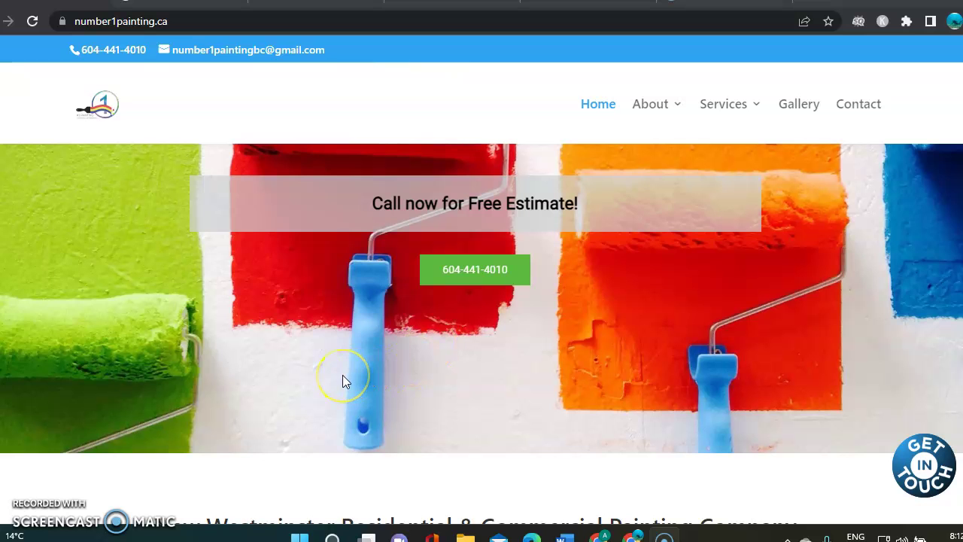
{"action": "scroll", "coordinate": [342, 378], "scroll_direction": "down", "scroll_amount": 3}
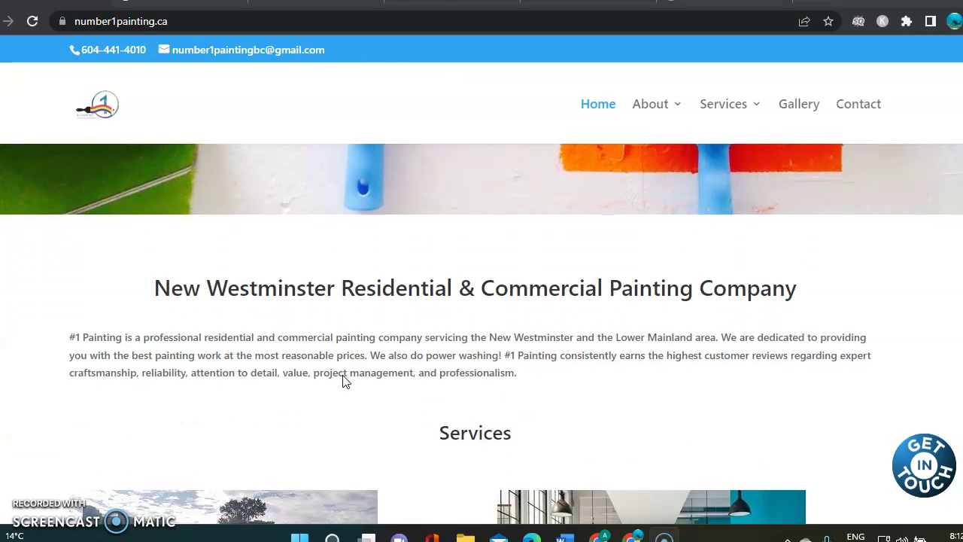
{"action": "scroll", "coordinate": [343, 380], "scroll_direction": "up", "scroll_amount": 2}
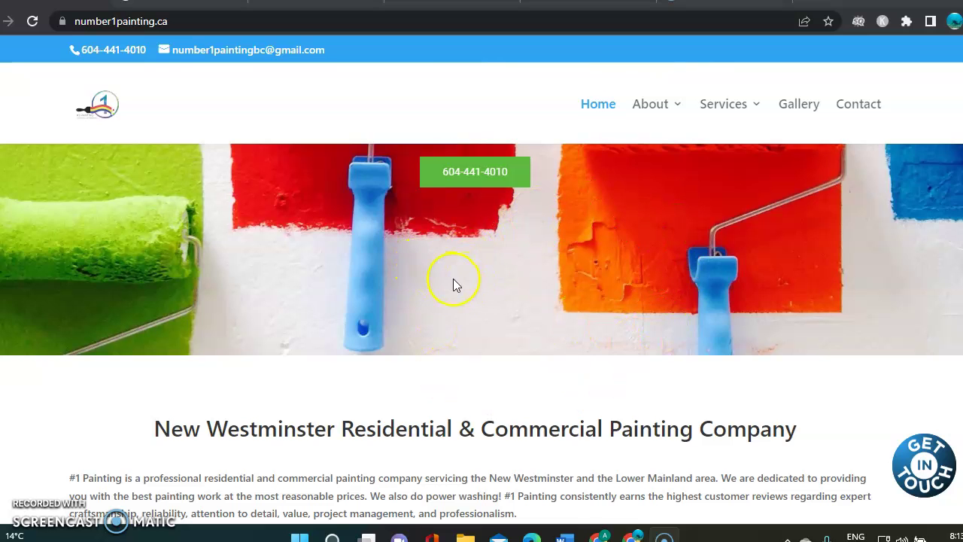
{"action": "scroll", "coordinate": [453, 284], "scroll_direction": "down", "scroll_amount": 2}
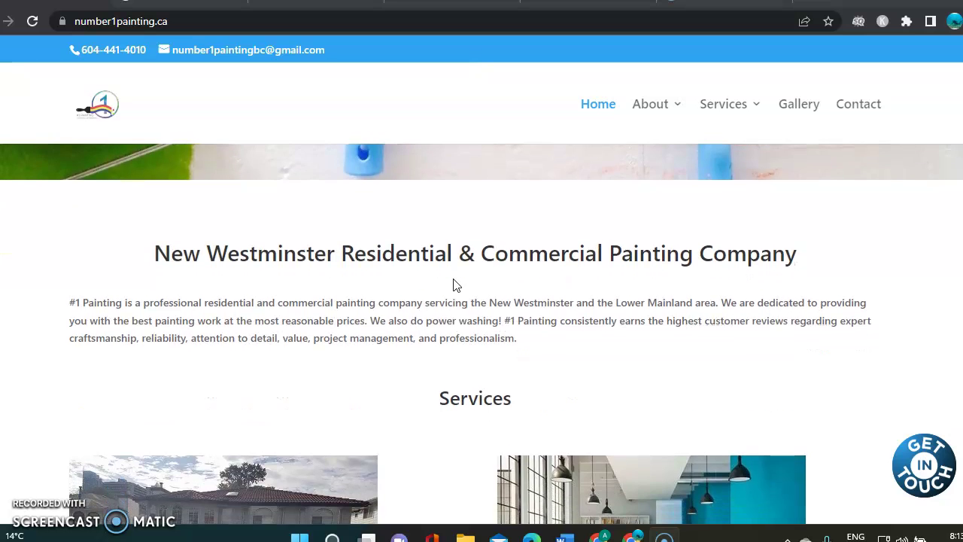
{"action": "scroll", "coordinate": [453, 284], "scroll_direction": "down", "scroll_amount": 1}
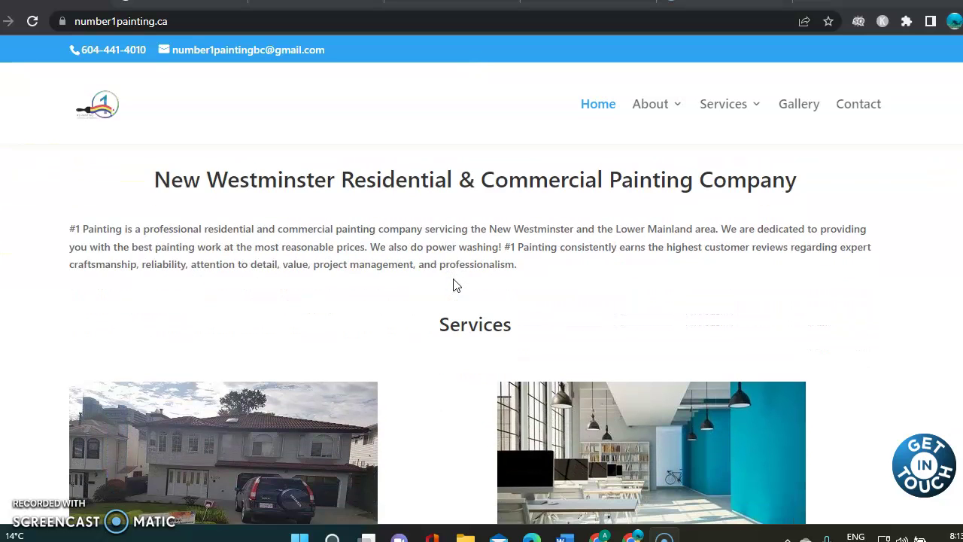
{"action": "left_click", "coordinate": [384, 294]}
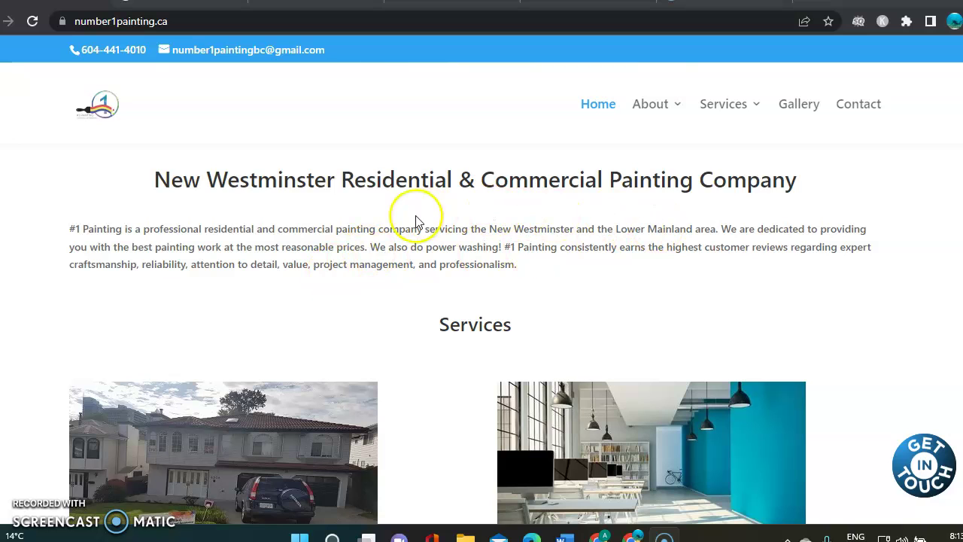
{"action": "scroll", "coordinate": [548, 291], "scroll_direction": "down", "scroll_amount": 3}
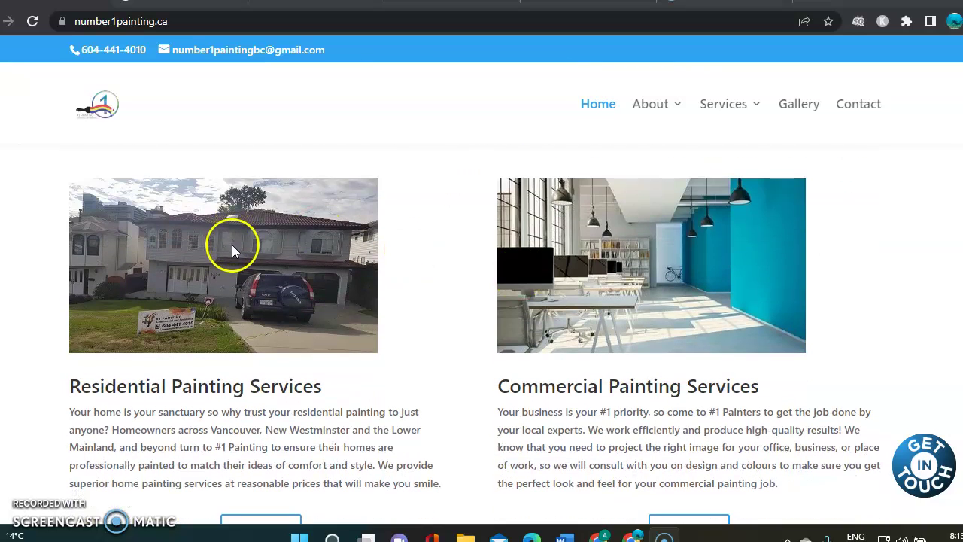
{"action": "right_click", "coordinate": [232, 245]}
{"action": "left_click", "coordinate": [263, 280]}
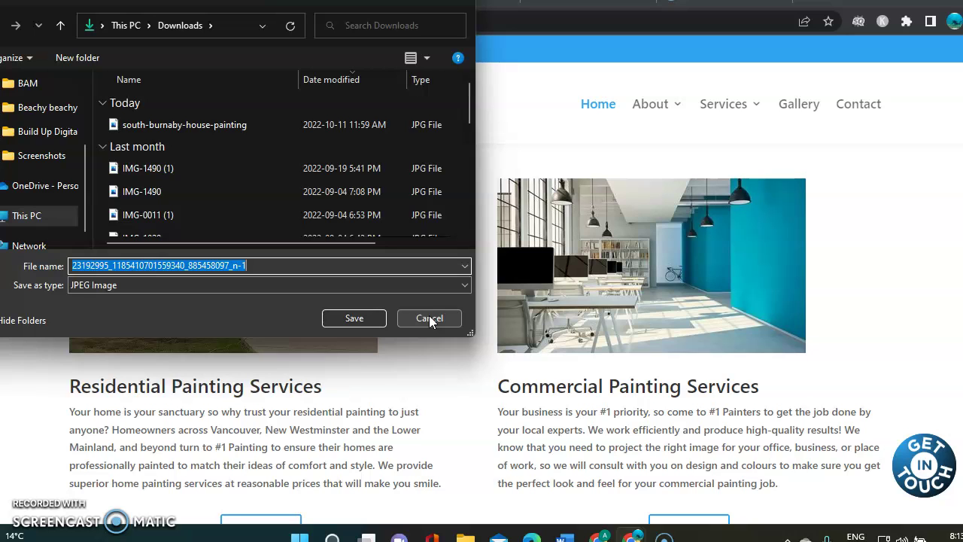
Cancel saving the house photo and scroll down to the warranty line, phone numbers and footer contacts.
{"action": "left_click", "coordinate": [429, 319]}
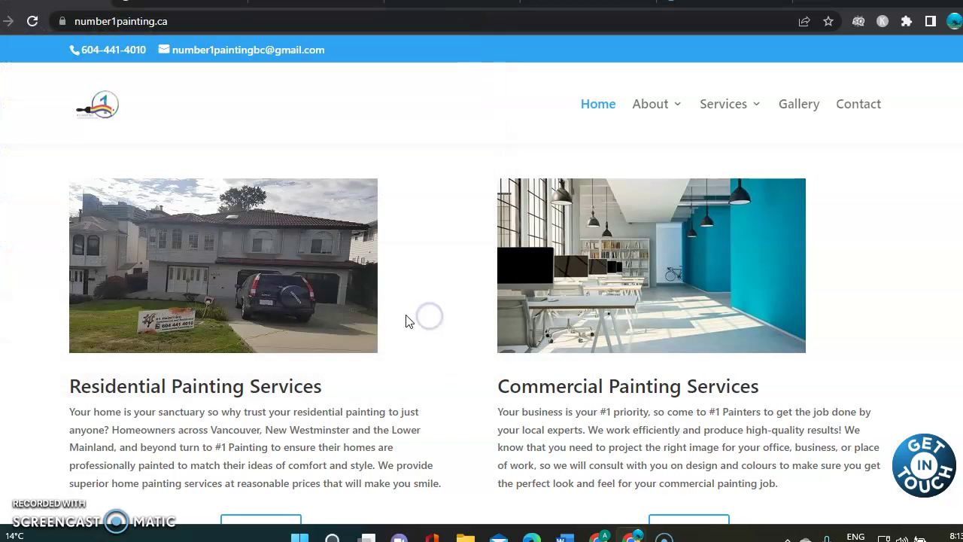
{"action": "scroll", "coordinate": [435, 395], "scroll_direction": "down", "scroll_amount": 3}
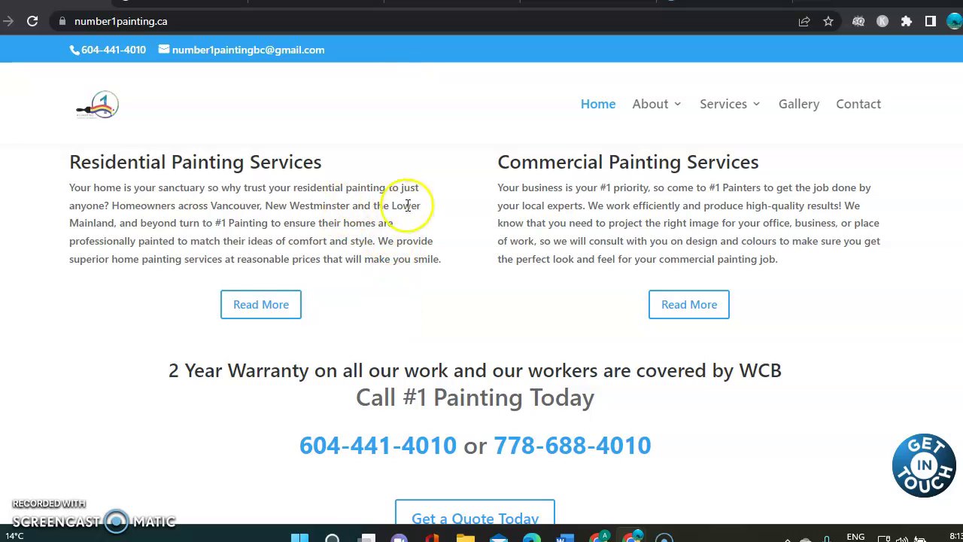
{"action": "scroll", "coordinate": [415, 318], "scroll_direction": "down", "scroll_amount": 1}
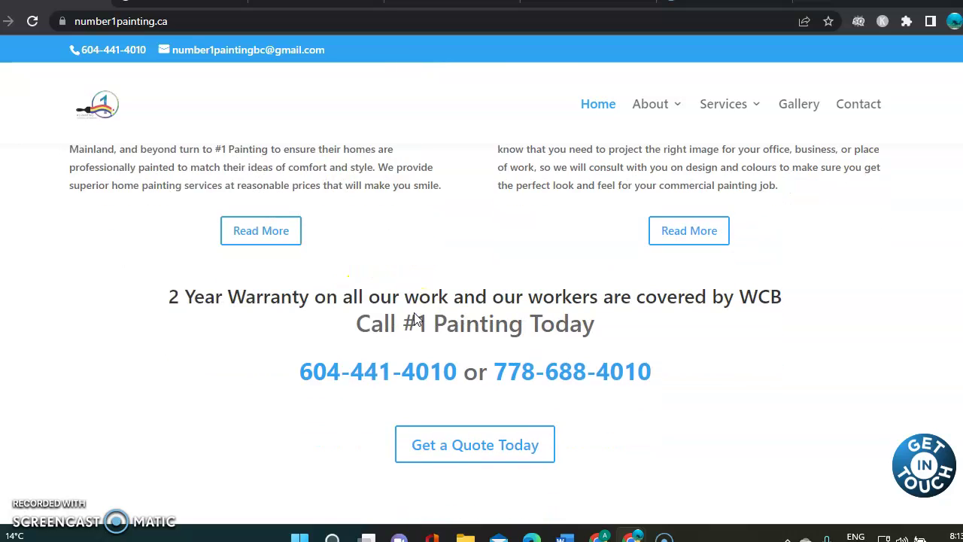
{"action": "scroll", "coordinate": [416, 318], "scroll_direction": "down", "scroll_amount": 1}
{"action": "scroll", "coordinate": [416, 320], "scroll_direction": "down", "scroll_amount": 2}
{"action": "scroll", "coordinate": [414, 319], "scroll_direction": "down", "scroll_amount": 1}
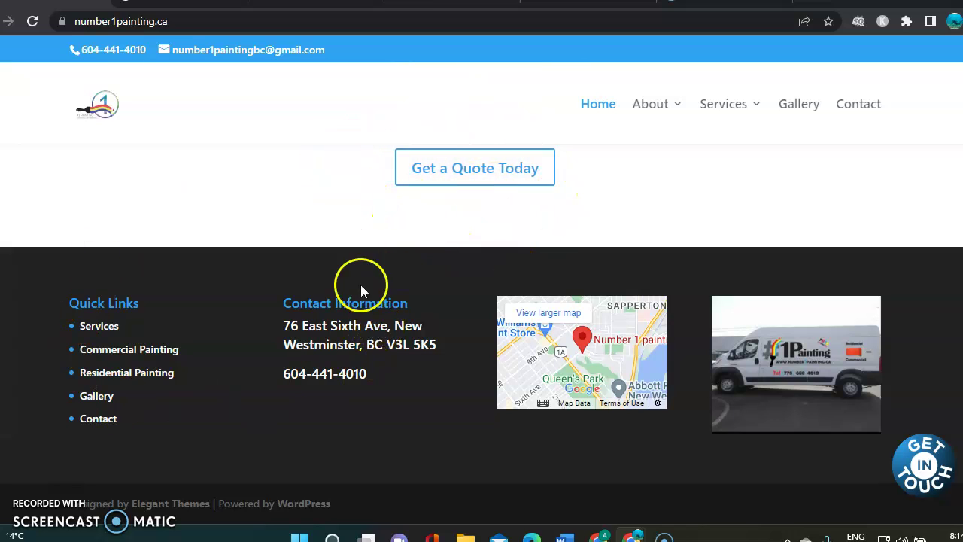
Scroll back up to the hero and the company heading of number1painting.ca.
{"action": "scroll", "coordinate": [254, 329], "scroll_direction": "up", "scroll_amount": 4}
{"action": "scroll", "coordinate": [255, 334], "scroll_direction": "up", "scroll_amount": 10}
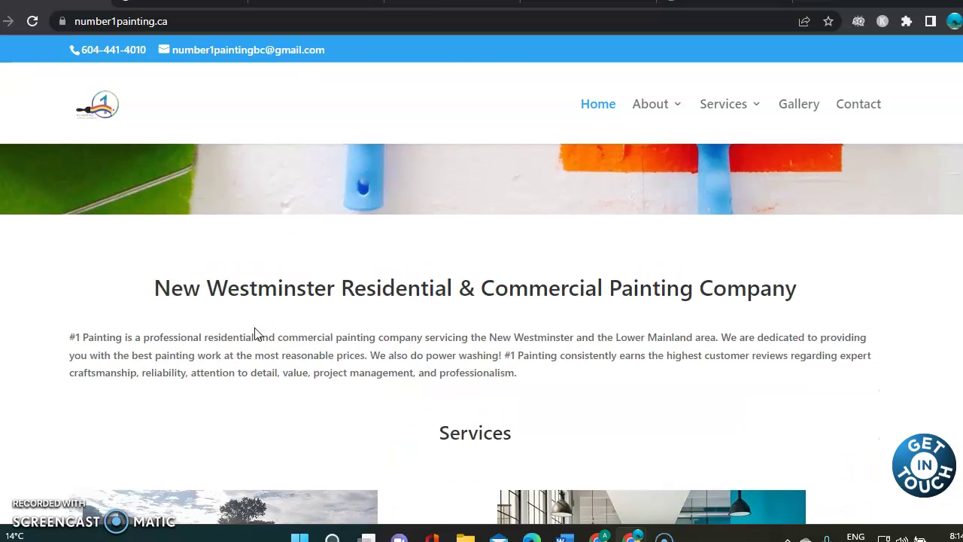
{"action": "scroll", "coordinate": [254, 334], "scroll_direction": "up", "scroll_amount": 2}
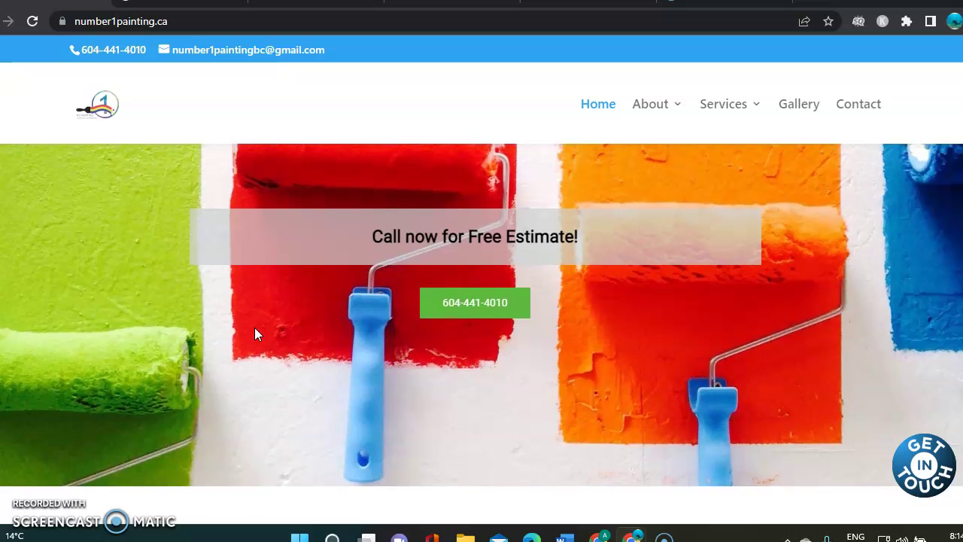
{"action": "scroll", "coordinate": [254, 333], "scroll_direction": "down", "scroll_amount": 3}
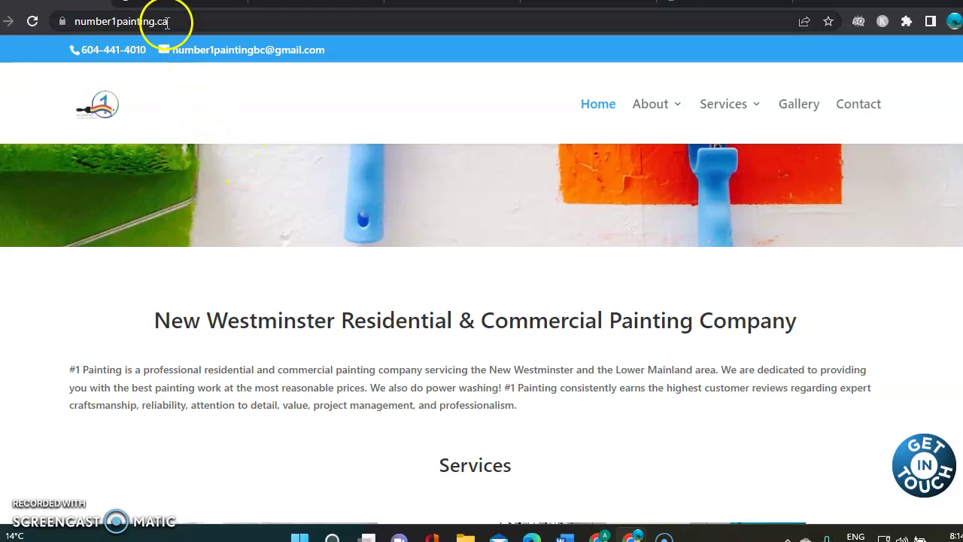
Return to the Burnaby Painting search results and scroll down to Tall Guy Painting's Burnaby Painters listing.
{"action": "key", "text": "alt+Left"}
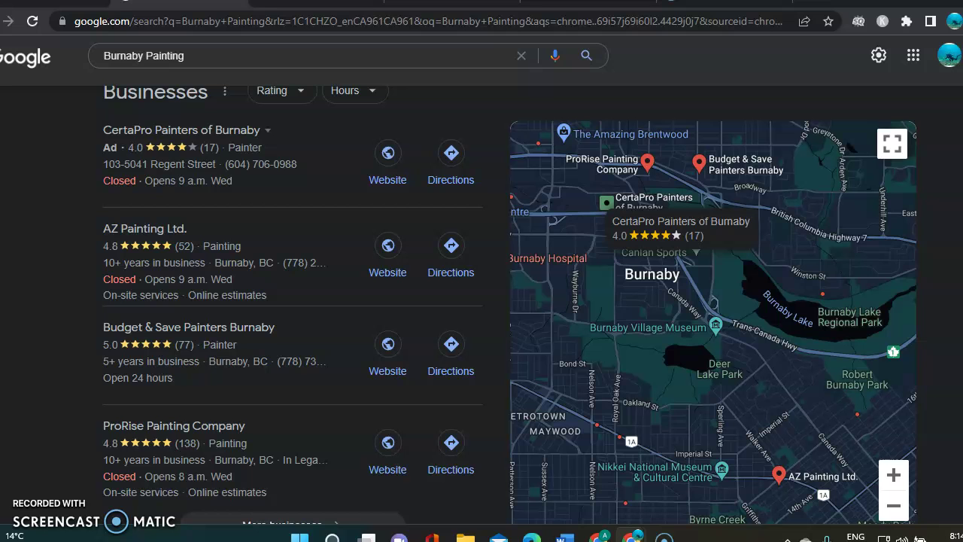
{"action": "scroll", "coordinate": [45, 218], "scroll_direction": "up", "scroll_amount": 7}
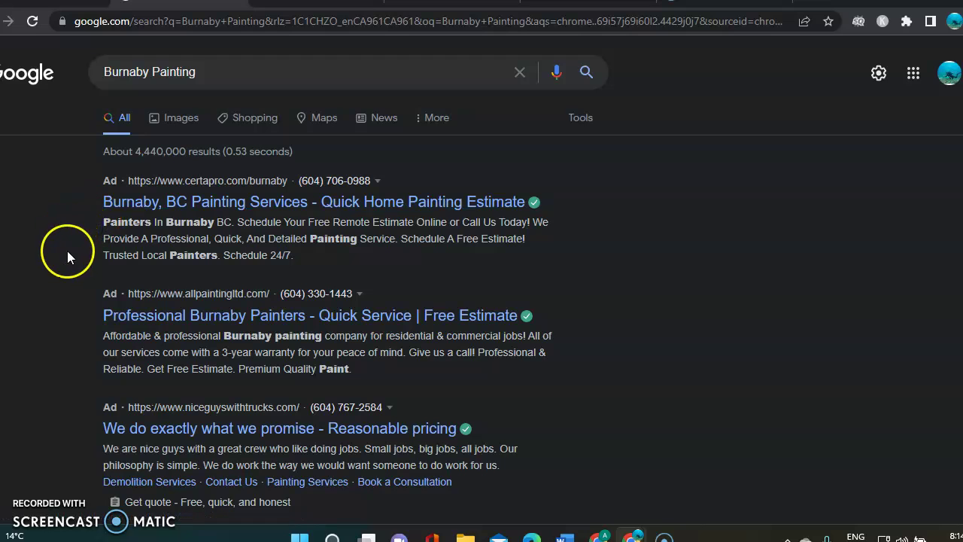
{"action": "scroll", "coordinate": [66, 267], "scroll_direction": "down", "scroll_amount": 1}
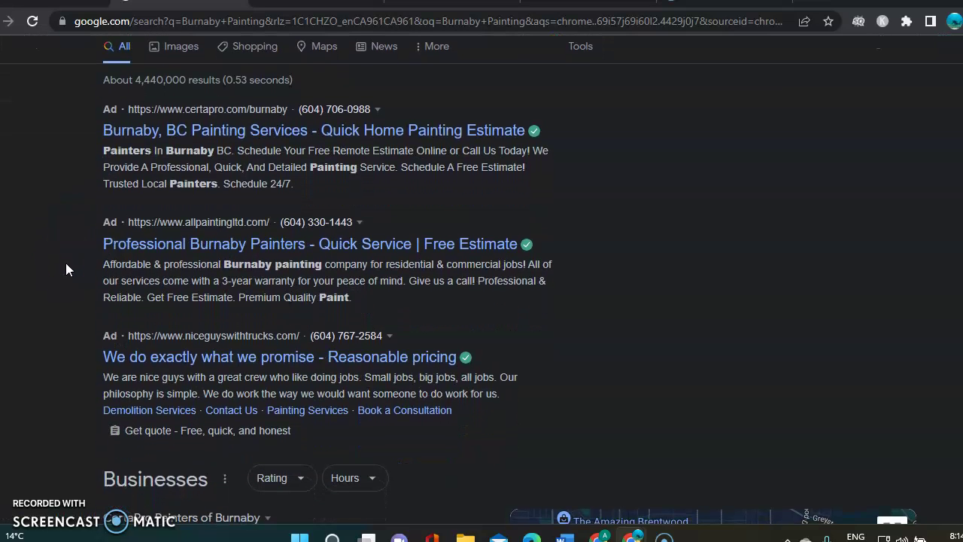
{"action": "scroll", "coordinate": [66, 263], "scroll_direction": "down", "scroll_amount": 1}
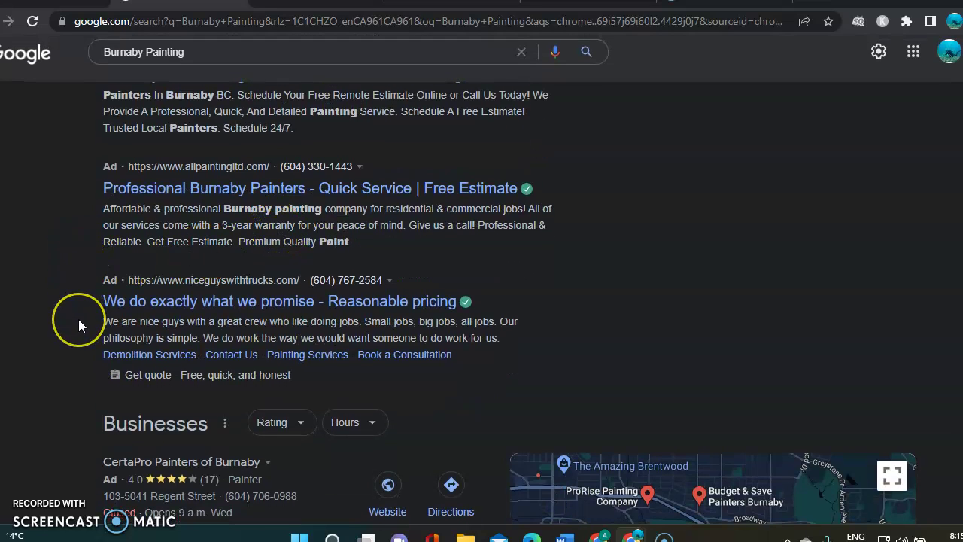
{"action": "scroll", "coordinate": [78, 319], "scroll_direction": "down", "scroll_amount": 2}
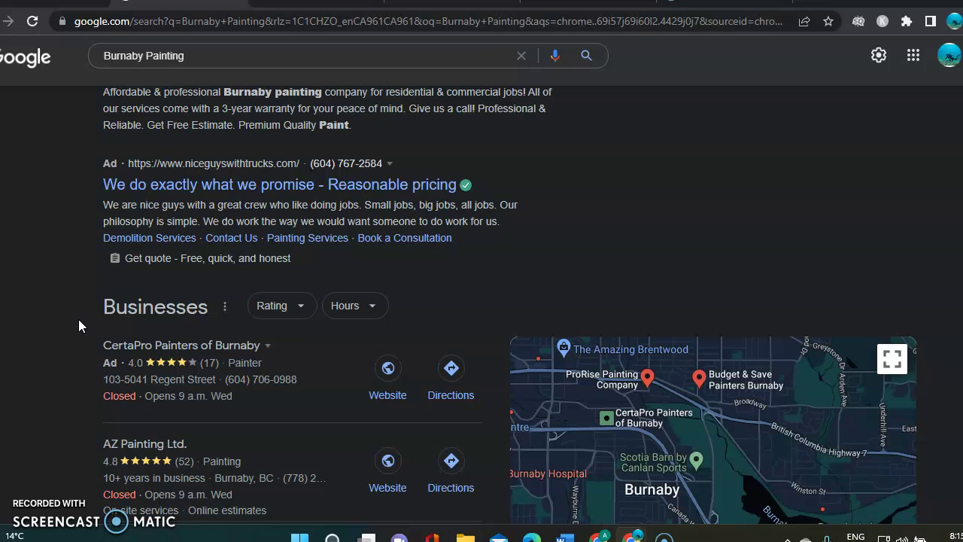
{"action": "scroll", "coordinate": [79, 317], "scroll_direction": "down", "scroll_amount": 3}
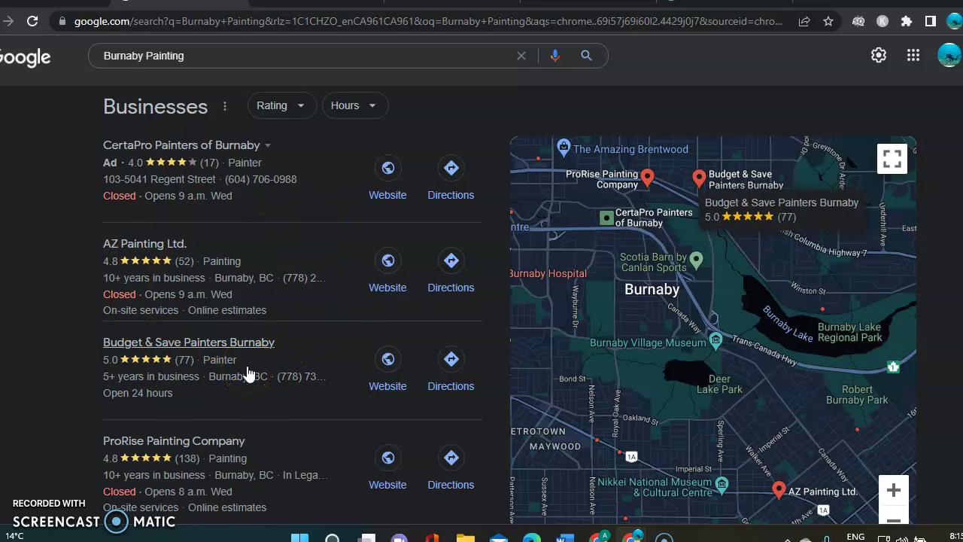
{"action": "scroll", "coordinate": [249, 372], "scroll_direction": "down", "scroll_amount": 1}
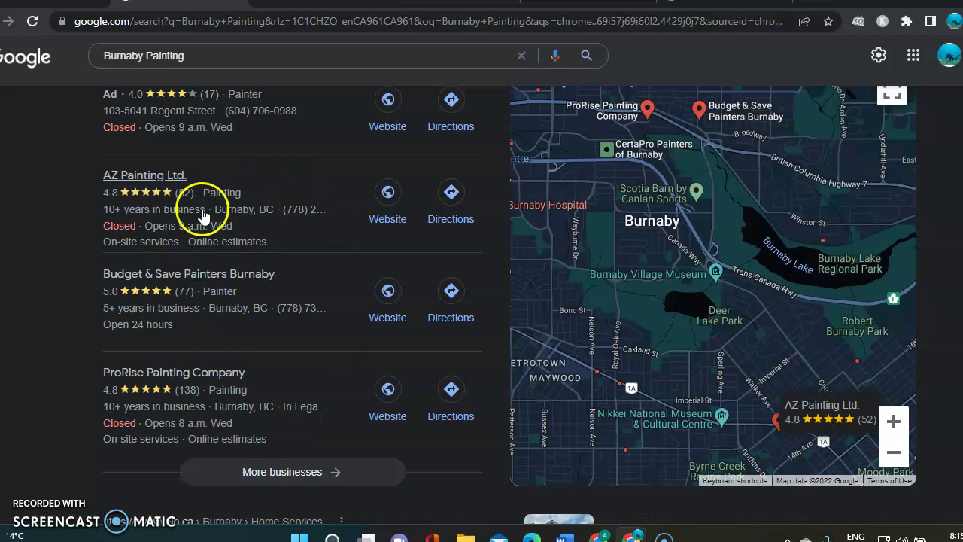
{"action": "scroll", "coordinate": [98, 376], "scroll_direction": "down", "scroll_amount": 4}
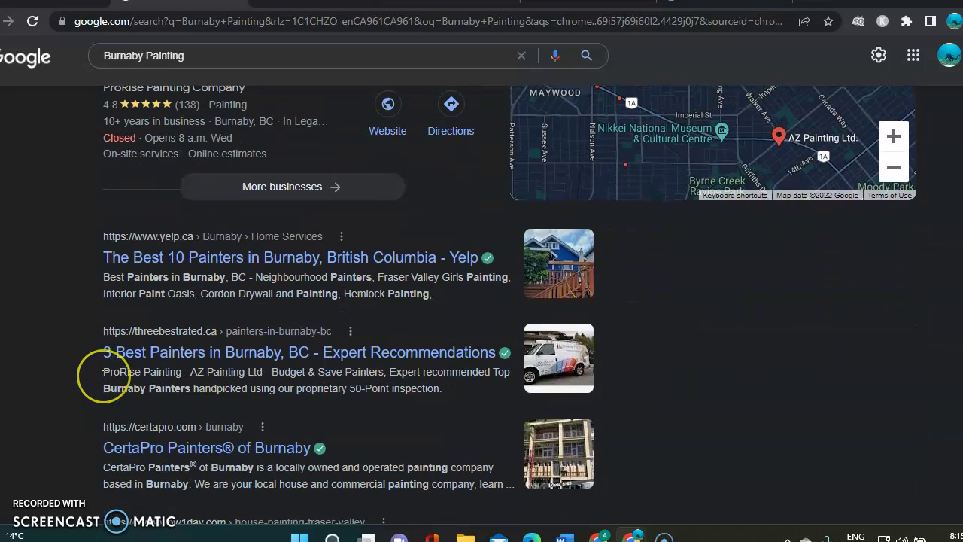
{"action": "scroll", "coordinate": [103, 375], "scroll_direction": "down", "scroll_amount": 1}
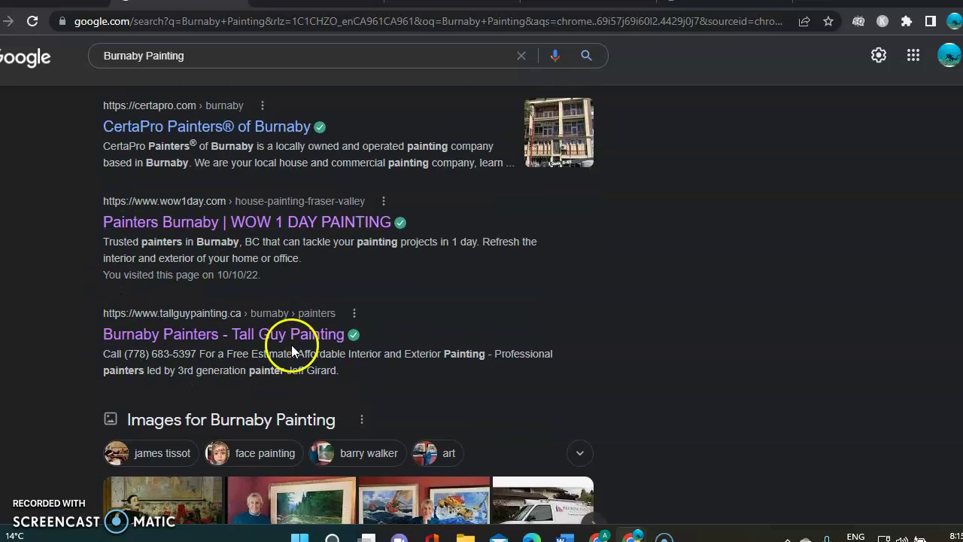
{"action": "scroll", "coordinate": [345, 338], "scroll_direction": "down", "scroll_amount": 2}
{"action": "scroll", "coordinate": [345, 337], "scroll_direction": "up", "scroll_amount": 2}
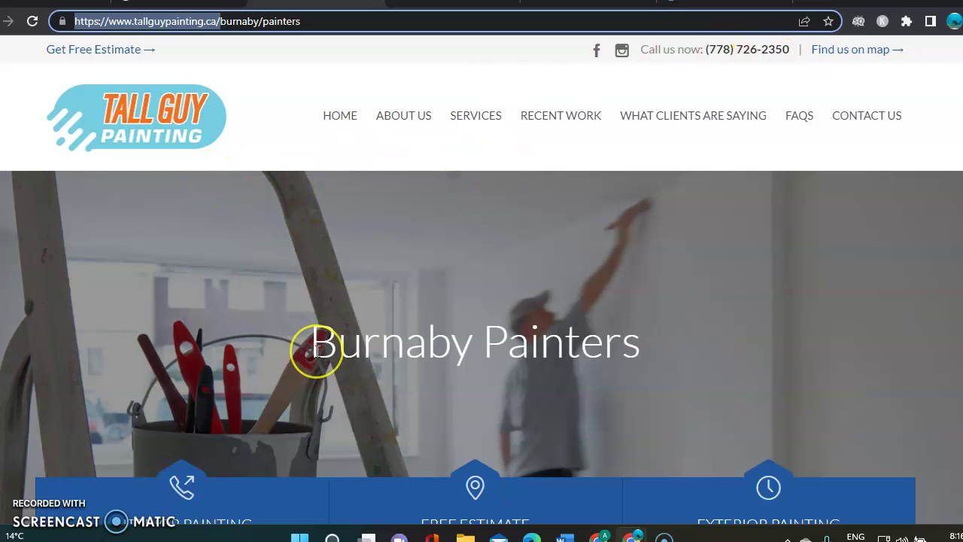
Read Tall Guy Painting's Burnaby Painters page past its pricing and contact text to Services We Offer.
{"action": "scroll", "coordinate": [319, 344], "scroll_direction": "down", "scroll_amount": 3}
{"action": "scroll", "coordinate": [318, 351], "scroll_direction": "down", "scroll_amount": 1}
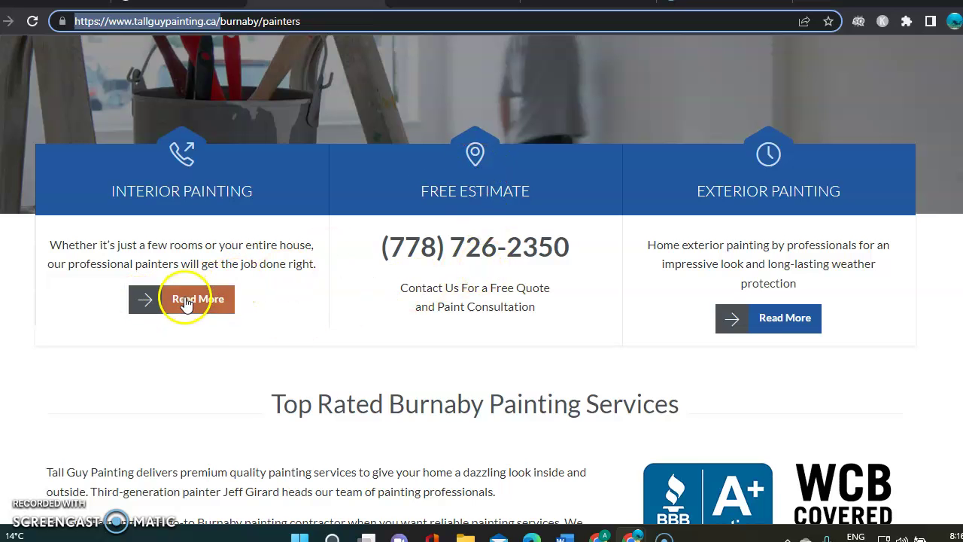
{"action": "scroll", "coordinate": [401, 358], "scroll_direction": "up", "scroll_amount": 3}
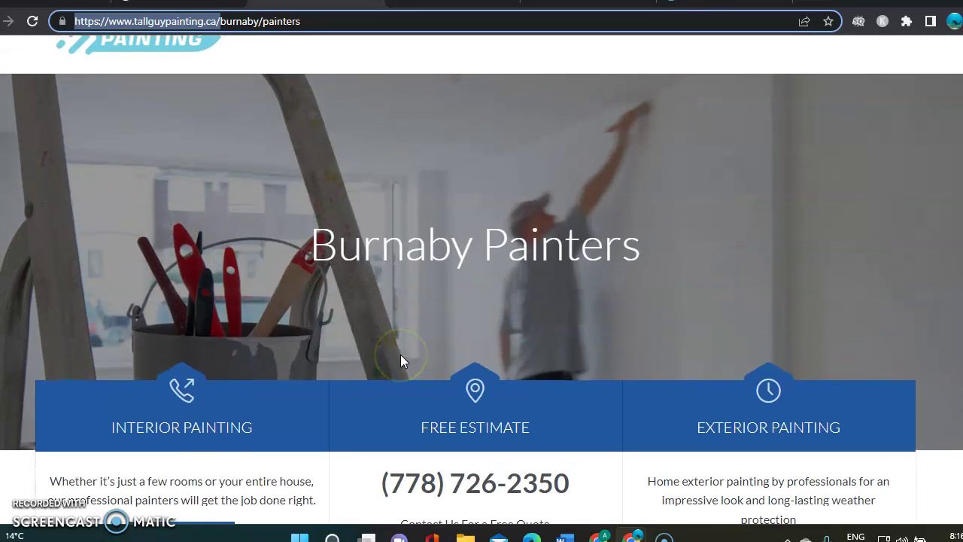
{"action": "scroll", "coordinate": [401, 359], "scroll_direction": "down", "scroll_amount": 4}
{"action": "scroll", "coordinate": [401, 361], "scroll_direction": "down", "scroll_amount": 2}
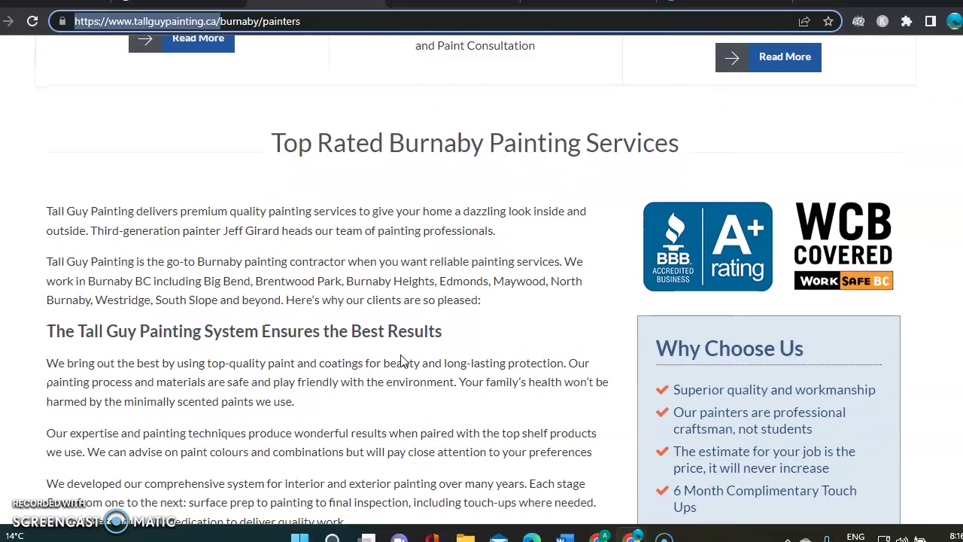
{"action": "scroll", "coordinate": [401, 362], "scroll_direction": "down", "scroll_amount": 2}
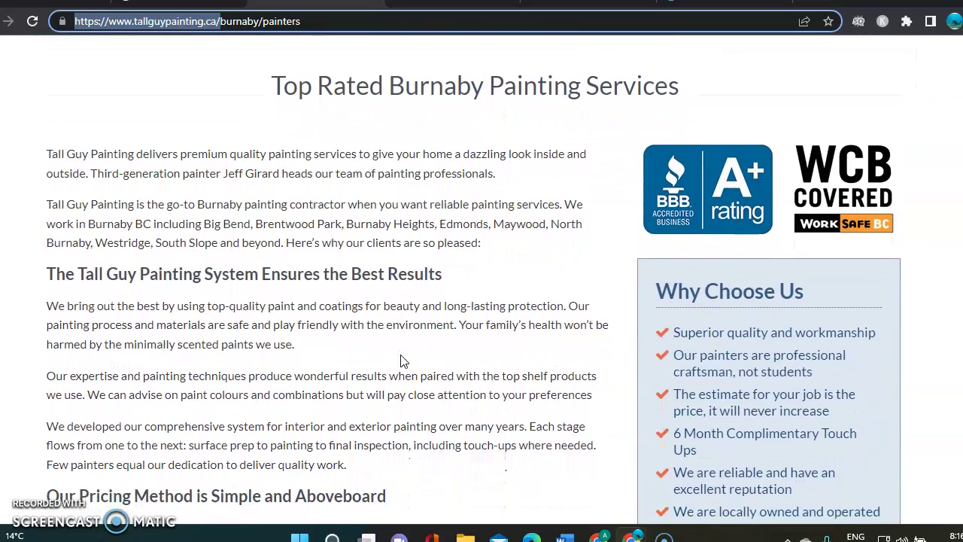
{"action": "scroll", "coordinate": [401, 361], "scroll_direction": "down", "scroll_amount": 1}
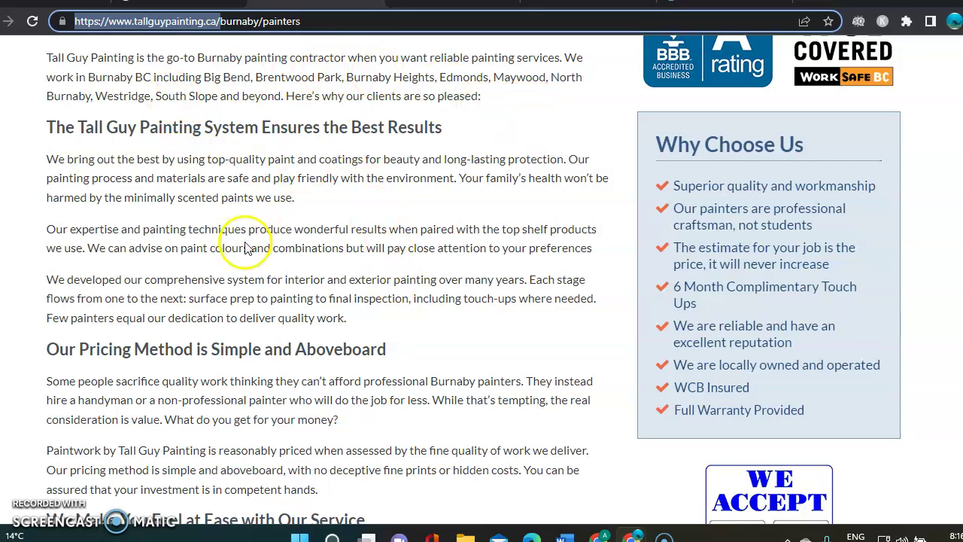
{"action": "scroll", "coordinate": [437, 355], "scroll_direction": "down", "scroll_amount": 1}
{"action": "scroll", "coordinate": [437, 357], "scroll_direction": "down", "scroll_amount": 2}
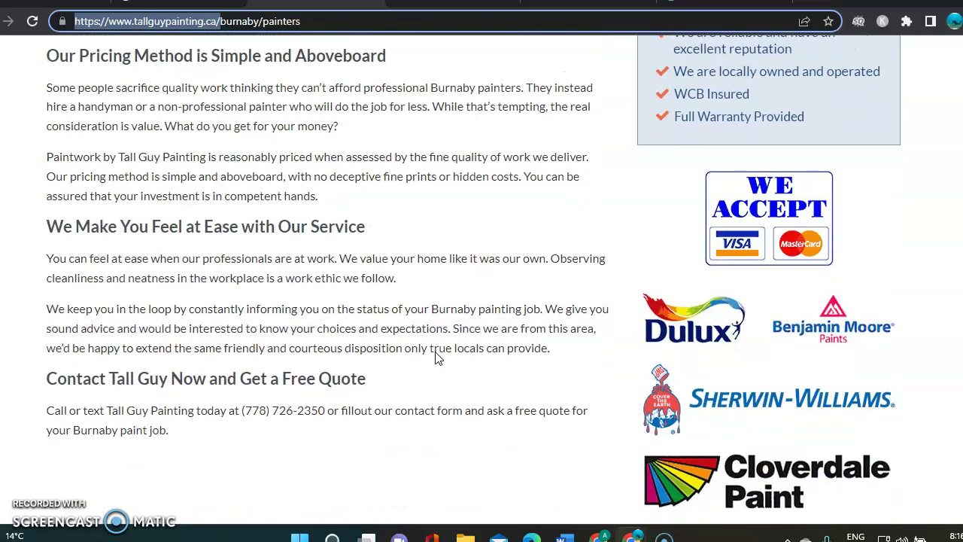
{"action": "scroll", "coordinate": [437, 357], "scroll_direction": "down", "scroll_amount": 1}
{"action": "scroll", "coordinate": [436, 357], "scroll_direction": "down", "scroll_amount": 2}
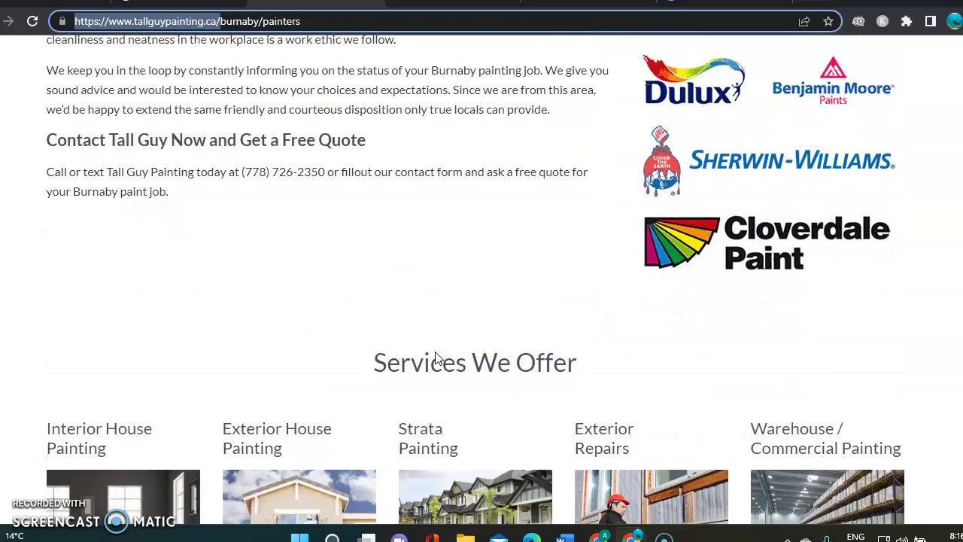
{"action": "scroll", "coordinate": [436, 358], "scroll_direction": "down", "scroll_amount": 2}
{"action": "scroll", "coordinate": [436, 359], "scroll_direction": "down", "scroll_amount": 1}
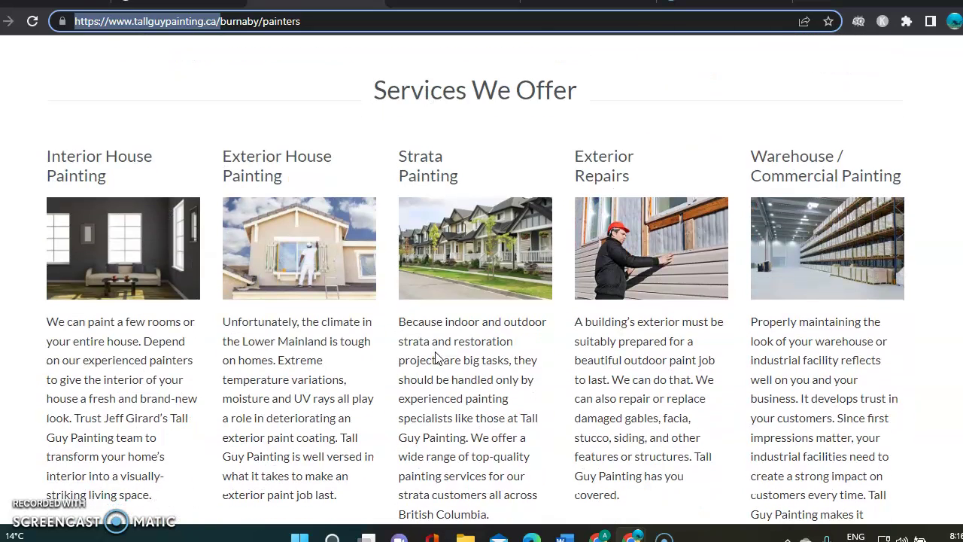
{"action": "left_click", "coordinate": [482, 286]}
{"action": "right_click", "coordinate": [473, 243]}
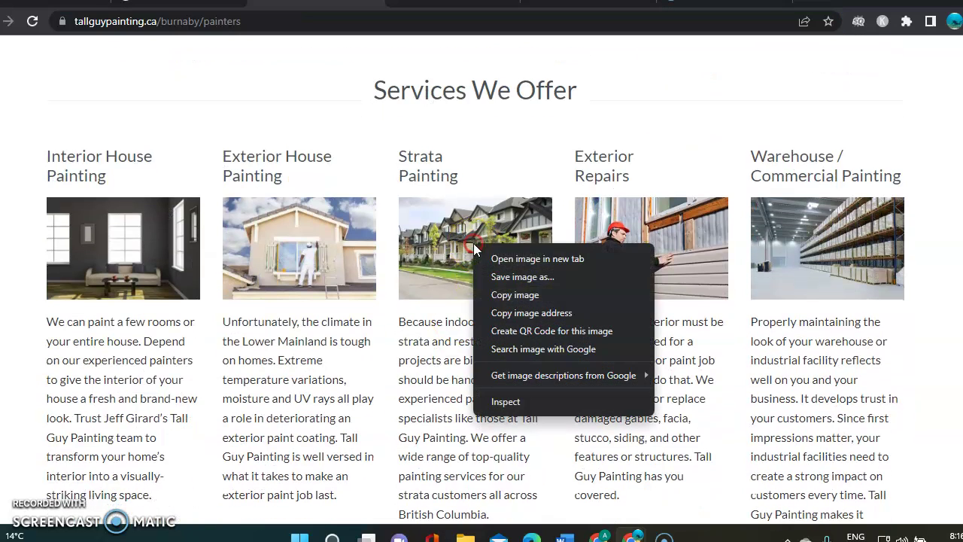
{"action": "left_click", "coordinate": [501, 280]}
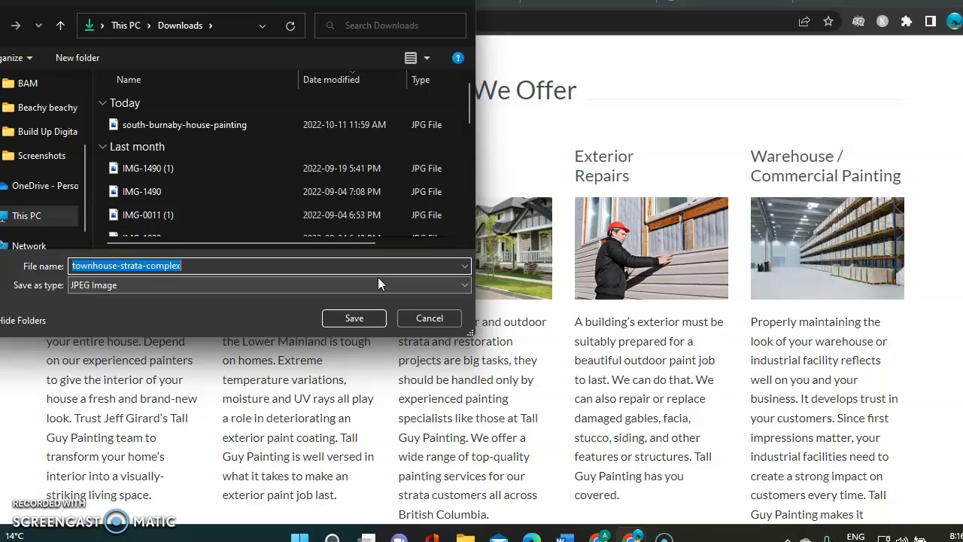
{"action": "left_click", "coordinate": [435, 317]}
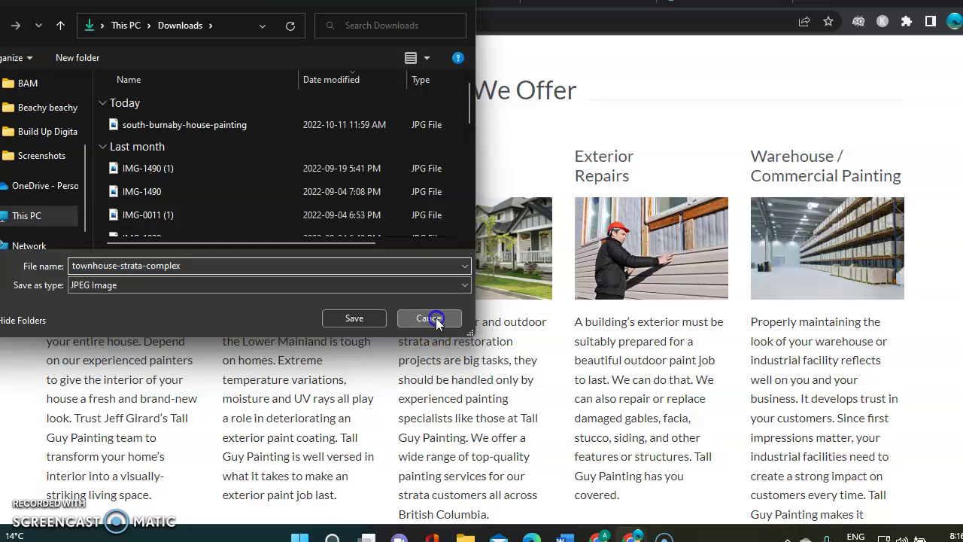
Scroll through Tall Guy Painting's consultation form and Areas We Serve footer, then back up.
{"action": "scroll", "coordinate": [468, 416], "scroll_direction": "down", "scroll_amount": 4}
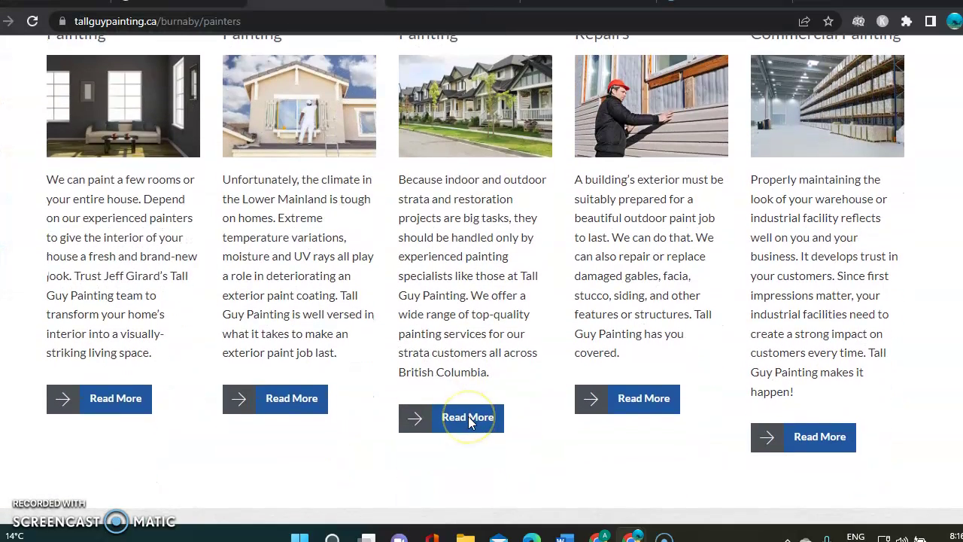
{"action": "scroll", "coordinate": [468, 421], "scroll_direction": "down", "scroll_amount": 3}
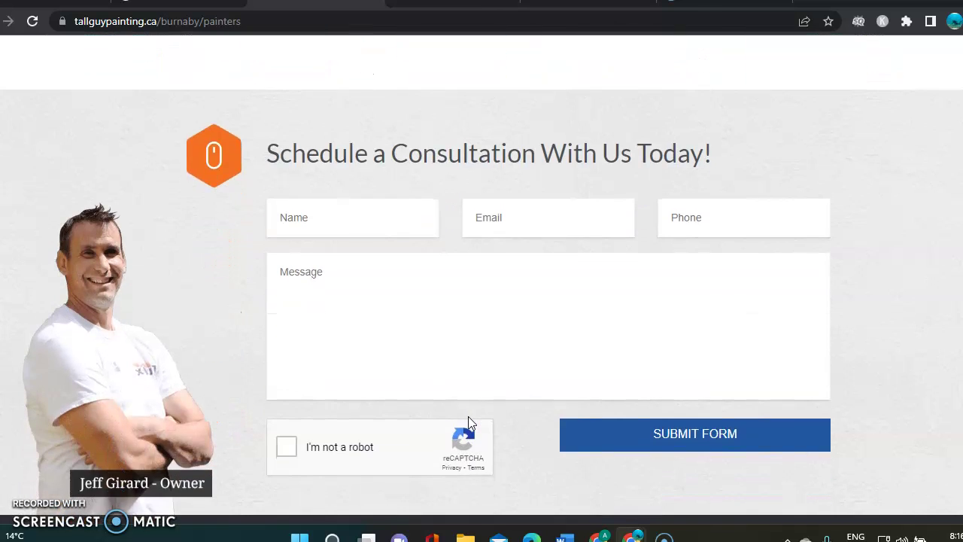
{"action": "left_click", "coordinate": [296, 229]}
{"action": "scroll", "coordinate": [359, 338], "scroll_direction": "down", "scroll_amount": 3}
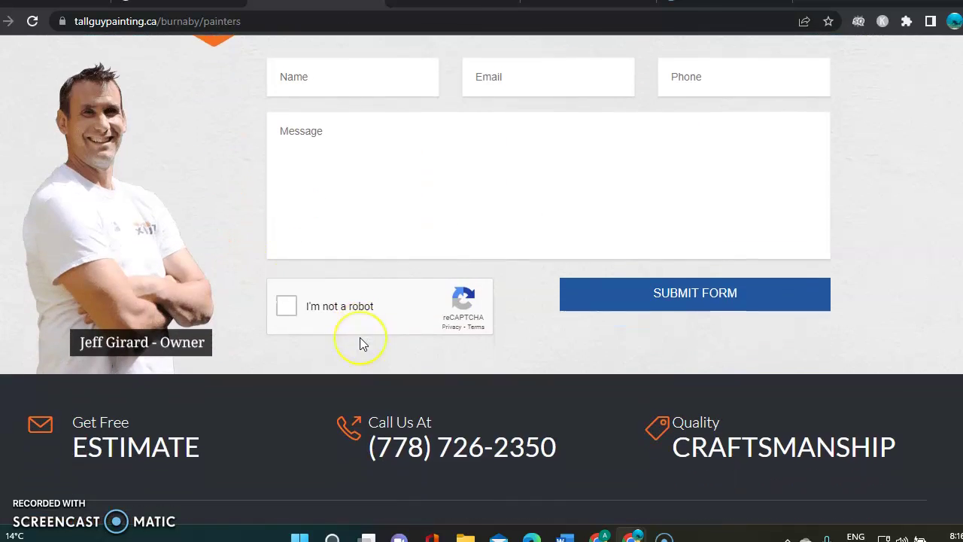
{"action": "scroll", "coordinate": [359, 337], "scroll_direction": "down", "scroll_amount": 2}
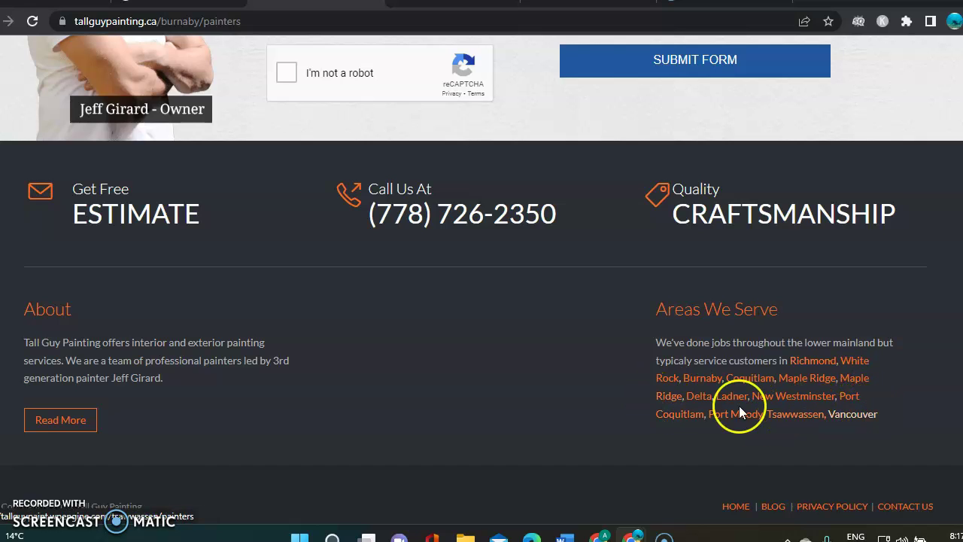
{"action": "scroll", "coordinate": [523, 410], "scroll_direction": "down", "scroll_amount": 1}
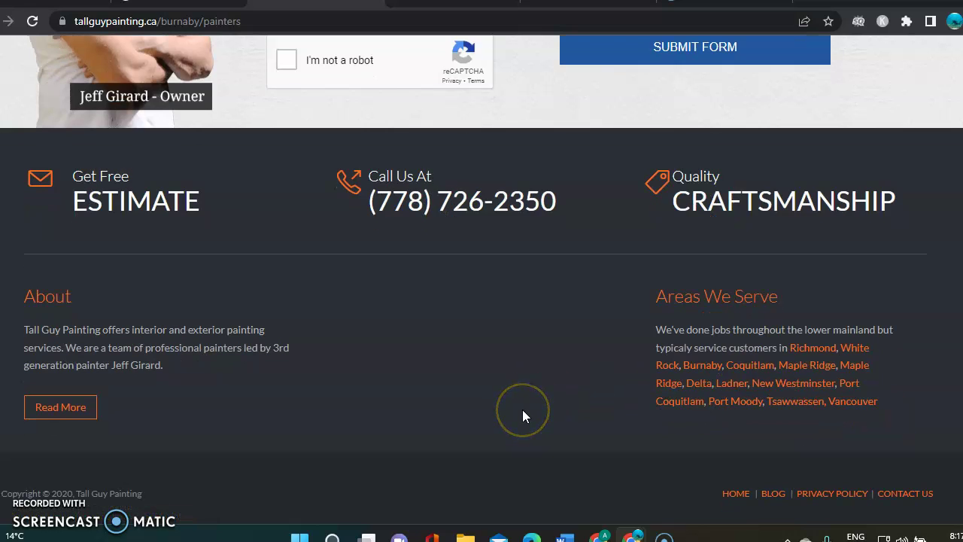
{"action": "scroll", "coordinate": [522, 417], "scroll_direction": "up", "scroll_amount": 15}
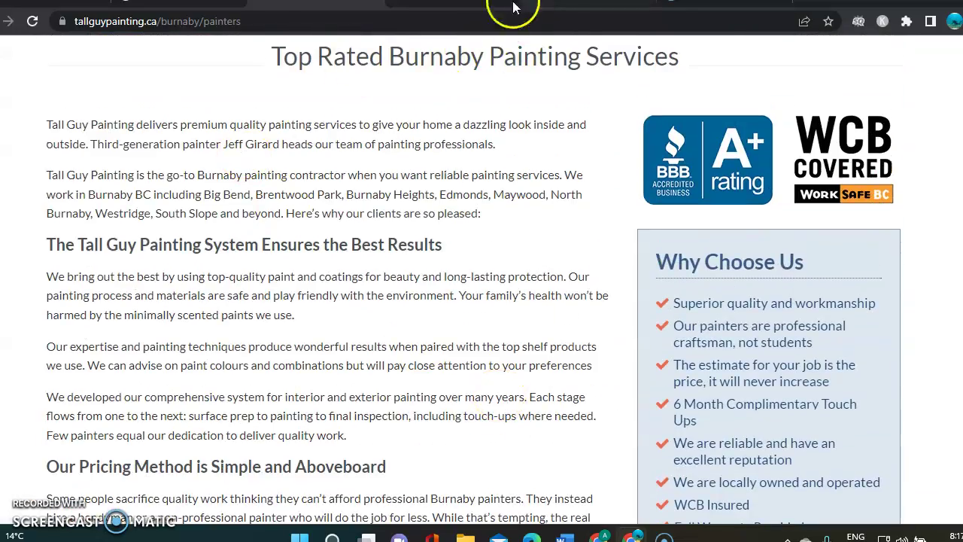
In the Ahrefs overview, confirm tallguypainting.ca is the analysed domain and open its 1.6K organic keywords report.
{"action": "left_click", "coordinate": [380, 5]}
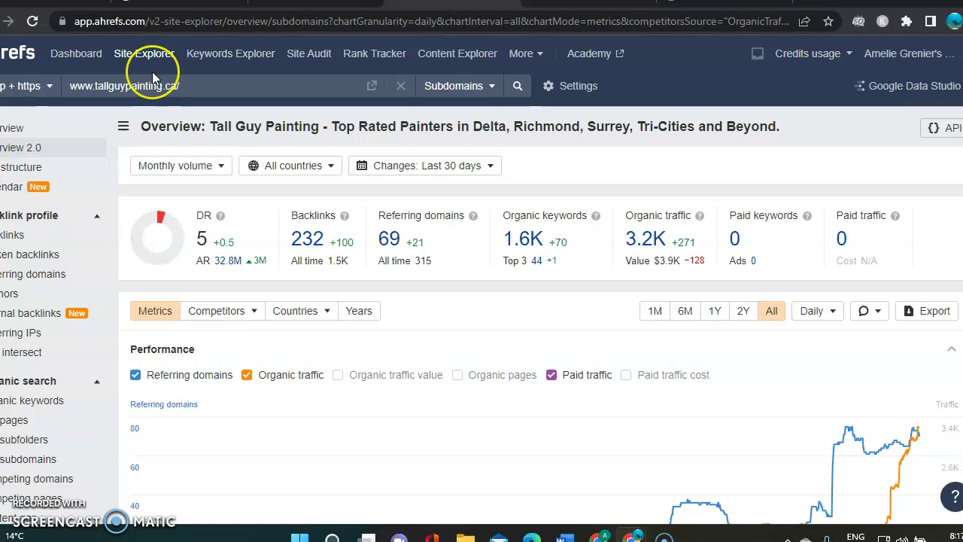
{"action": "left_click", "coordinate": [82, 79]}
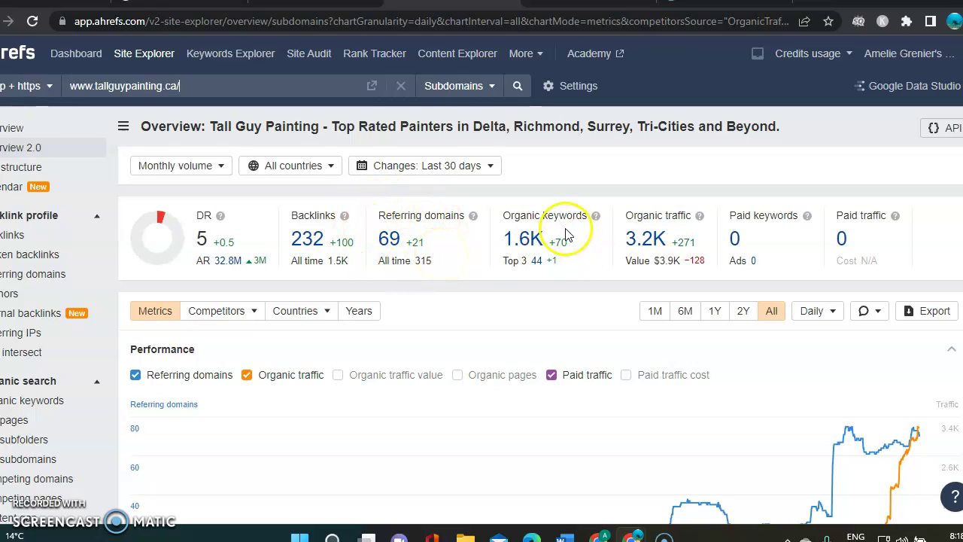
{"action": "left_click", "coordinate": [519, 242]}
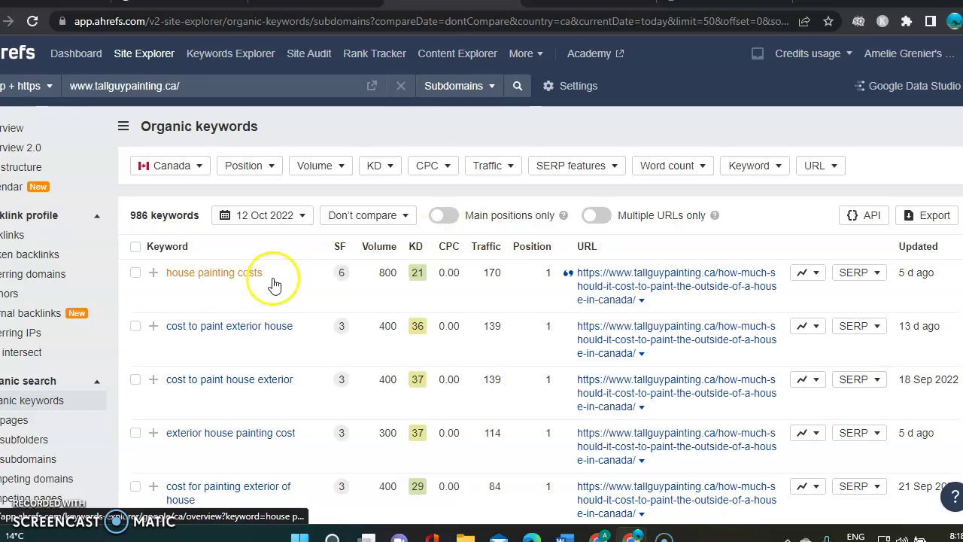
{"action": "left_click", "coordinate": [227, 283]}
{"action": "scroll", "coordinate": [275, 280], "scroll_direction": "down", "scroll_amount": 1}
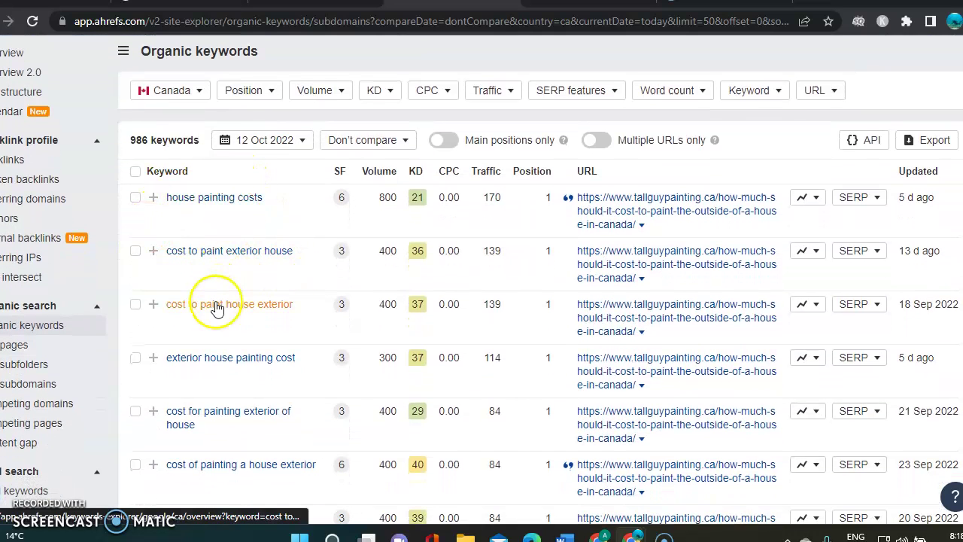
{"action": "scroll", "coordinate": [214, 365], "scroll_direction": "down", "scroll_amount": 1}
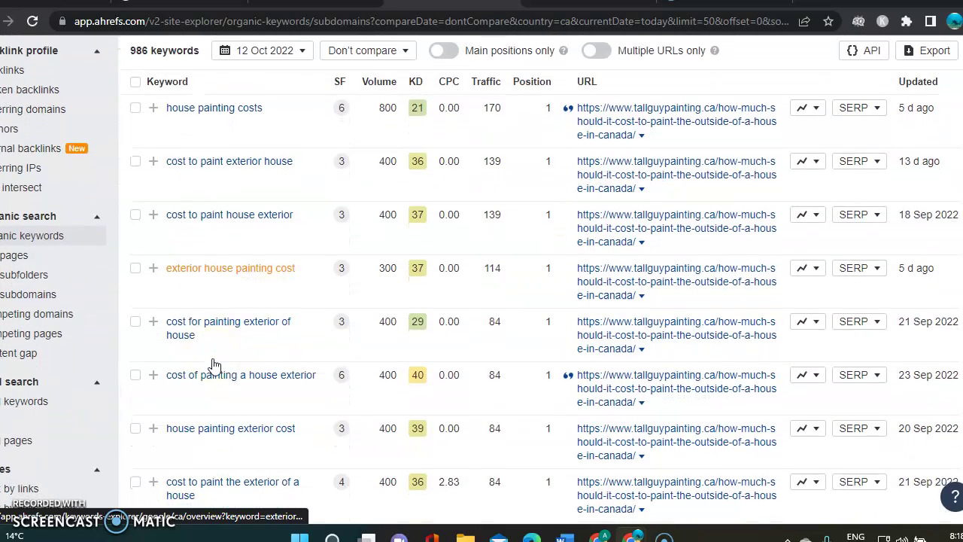
{"action": "scroll", "coordinate": [204, 354], "scroll_direction": "down", "scroll_amount": 1}
{"action": "scroll", "coordinate": [209, 364], "scroll_direction": "down", "scroll_amount": 1}
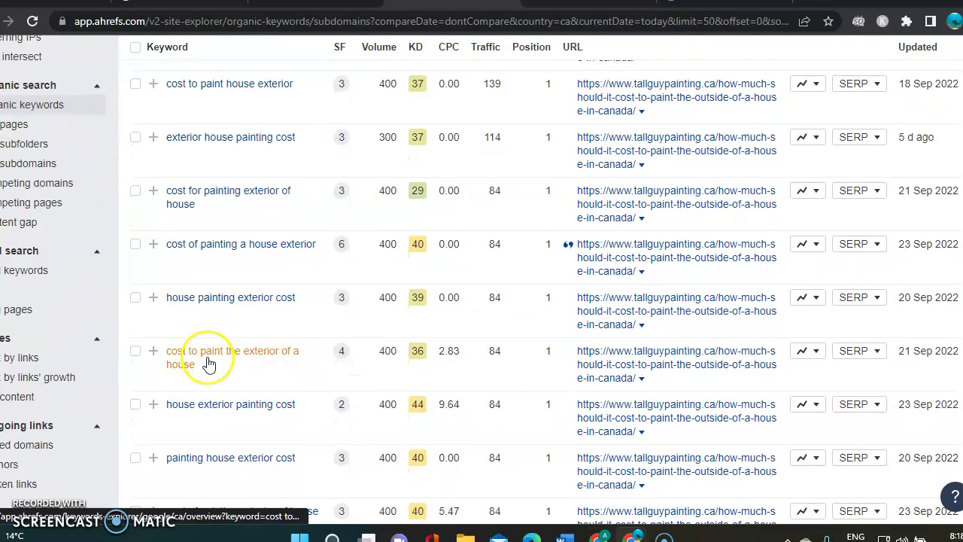
{"action": "scroll", "coordinate": [210, 363], "scroll_direction": "down", "scroll_amount": 1}
{"action": "scroll", "coordinate": [209, 363], "scroll_direction": "down", "scroll_amount": 2}
{"action": "scroll", "coordinate": [209, 363], "scroll_direction": "down", "scroll_amount": 2}
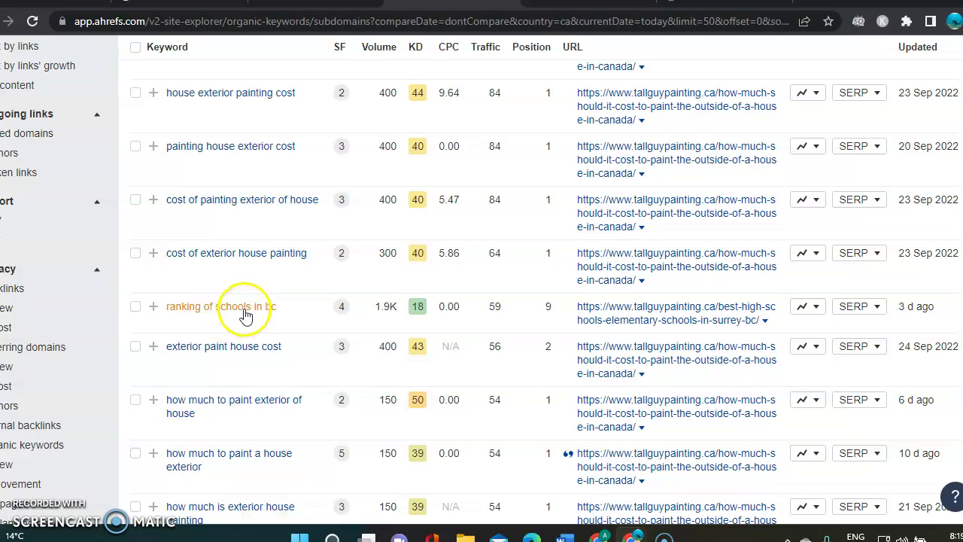
{"action": "scroll", "coordinate": [241, 272], "scroll_direction": "down", "scroll_amount": 1}
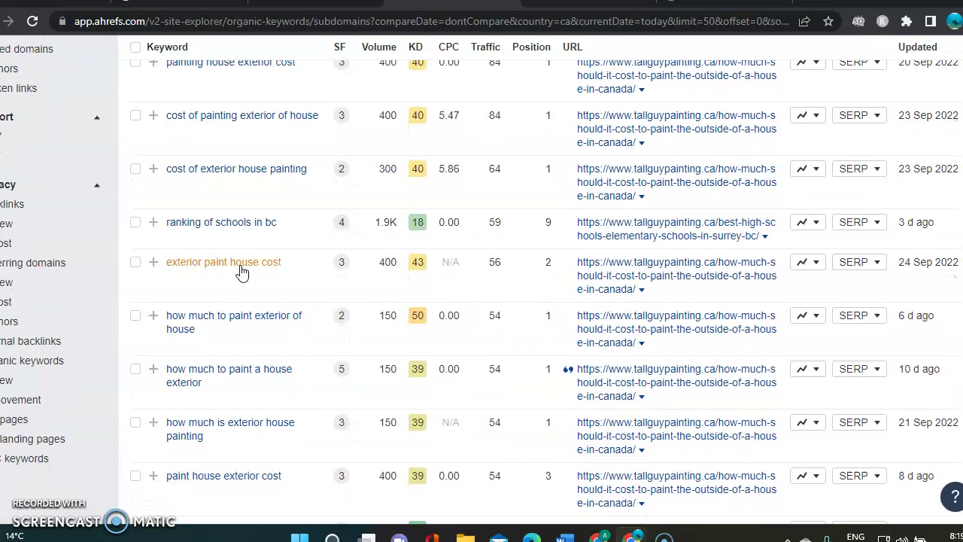
{"action": "scroll", "coordinate": [241, 272], "scroll_direction": "down", "scroll_amount": 1}
{"action": "scroll", "coordinate": [241, 272], "scroll_direction": "down", "scroll_amount": 3}
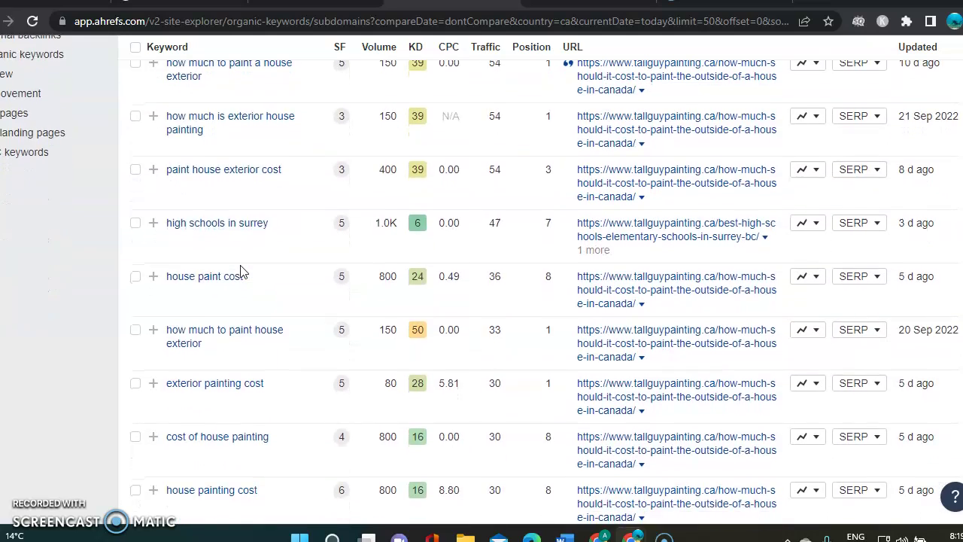
{"action": "scroll", "coordinate": [241, 272], "scroll_direction": "down", "scroll_amount": 1}
{"action": "scroll", "coordinate": [240, 273], "scroll_direction": "down", "scroll_amount": 2}
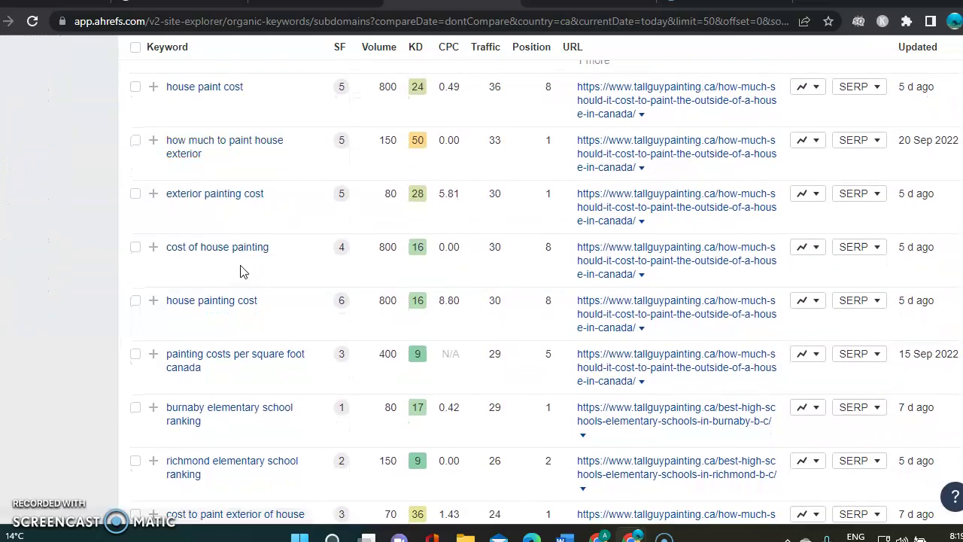
{"action": "scroll", "coordinate": [241, 273], "scroll_direction": "down", "scroll_amount": 2}
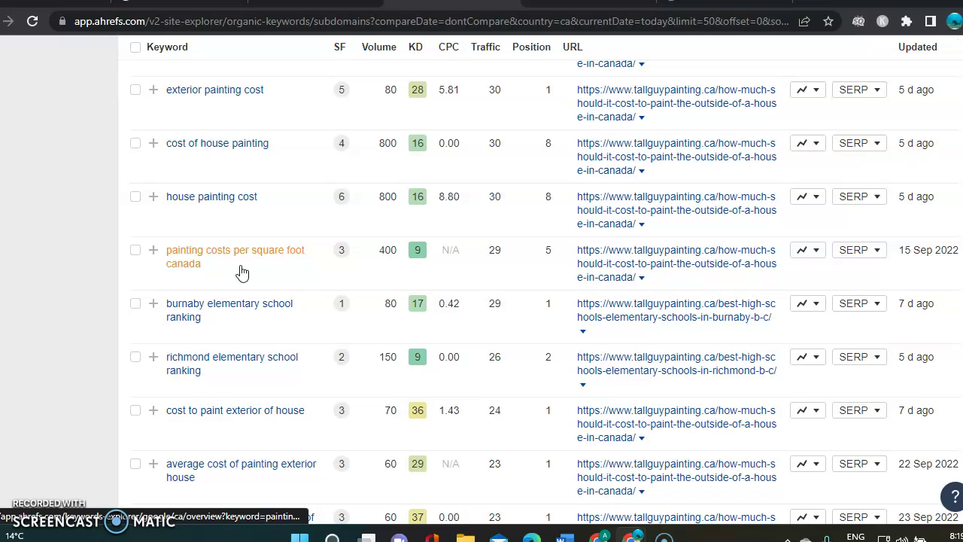
{"action": "scroll", "coordinate": [240, 272], "scroll_direction": "up", "scroll_amount": 10}
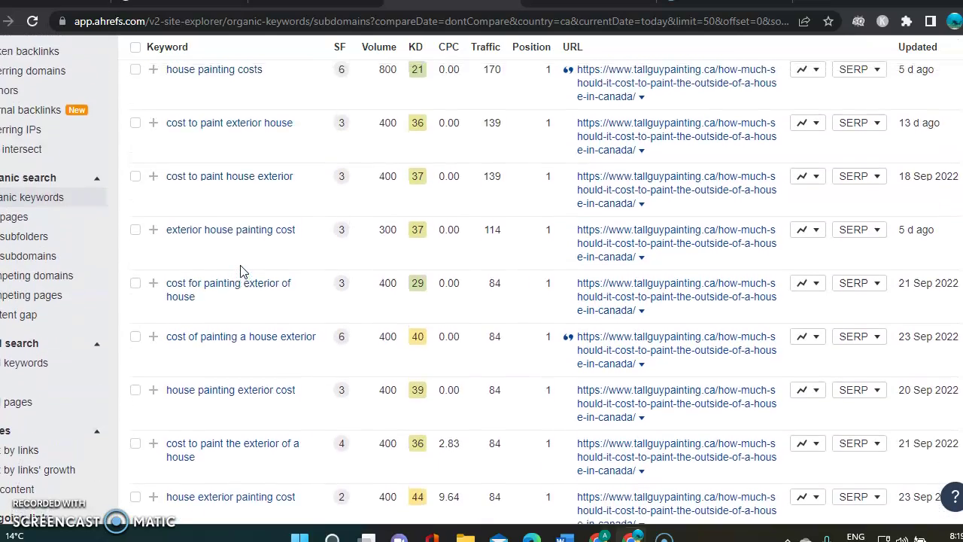
{"action": "scroll", "coordinate": [240, 272], "scroll_direction": "up", "scroll_amount": 3}
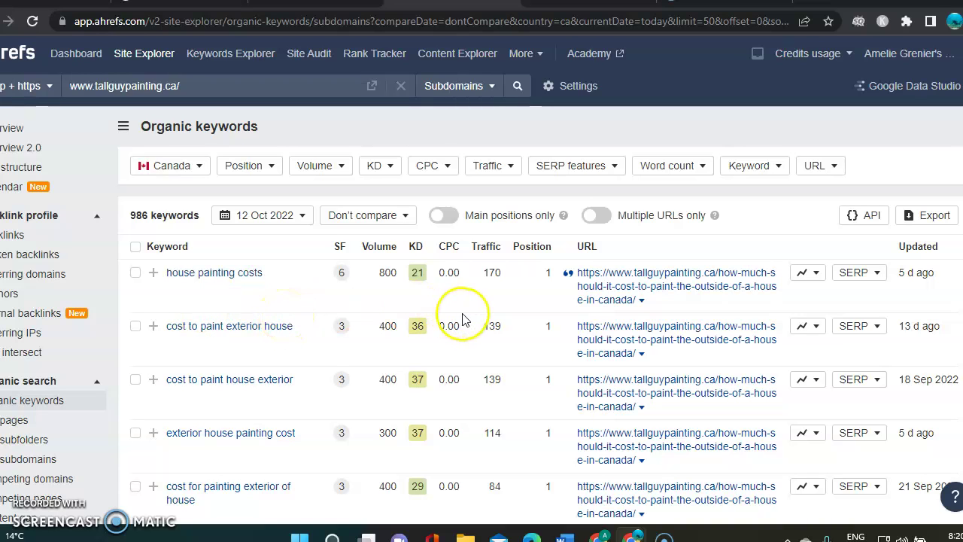
{"action": "scroll", "coordinate": [277, 329], "scroll_direction": "down", "scroll_amount": 1}
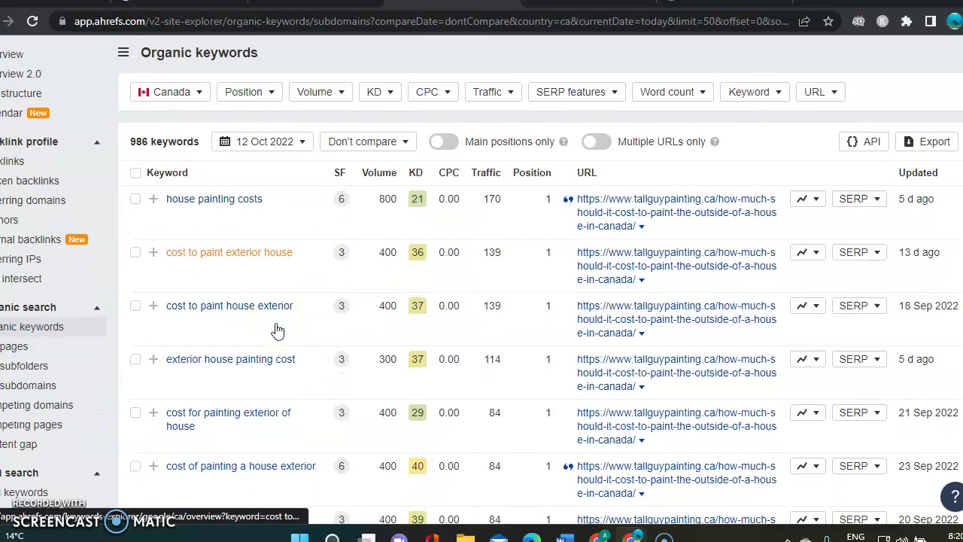
{"action": "scroll", "coordinate": [277, 329], "scroll_direction": "up", "scroll_amount": 1}
{"action": "left_click", "coordinate": [292, 283]}
Switch to the number1painting.ca Ahrefs overview and scroll through its Performance traffic chart and back.
{"action": "left_click", "coordinate": [254, 1]}
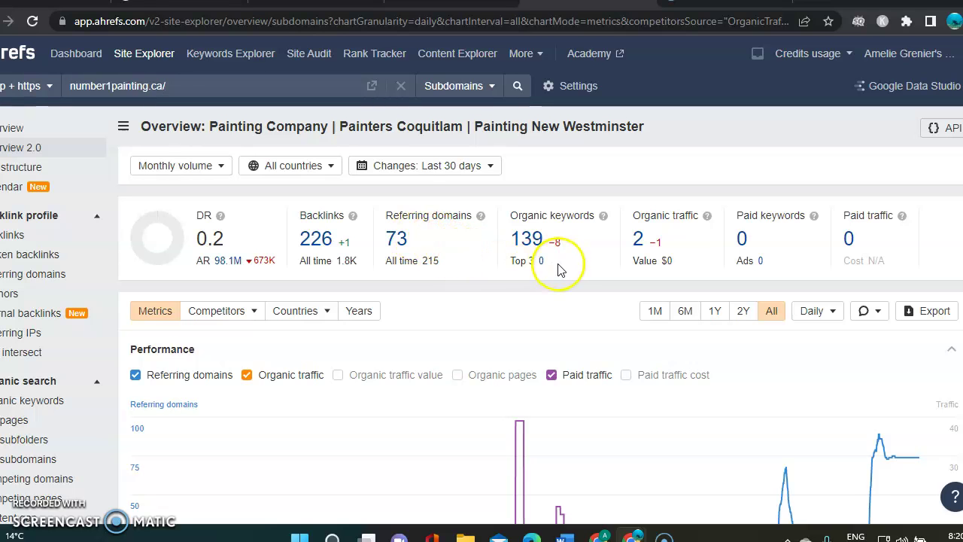
{"action": "scroll", "coordinate": [424, 348], "scroll_direction": "down", "scroll_amount": 3}
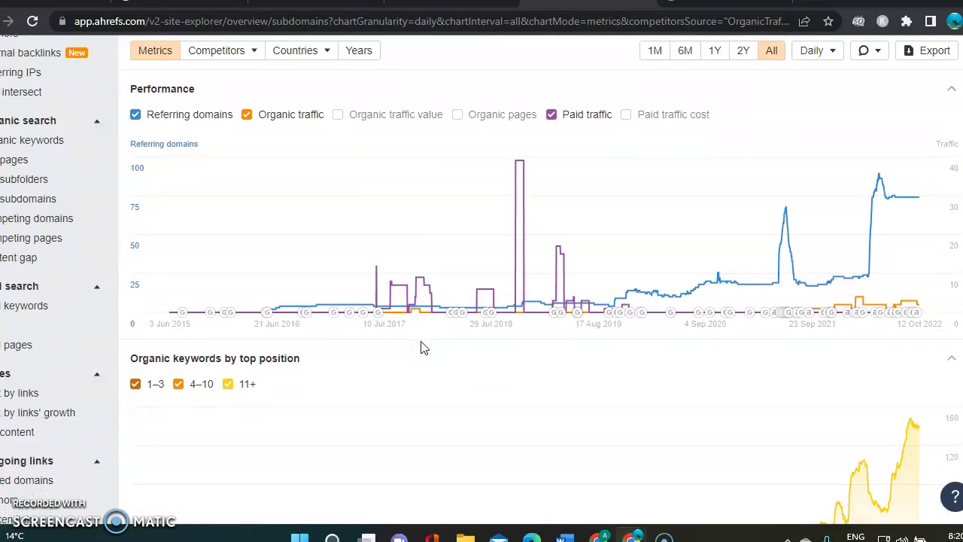
{"action": "scroll", "coordinate": [423, 347], "scroll_direction": "up", "scroll_amount": 1}
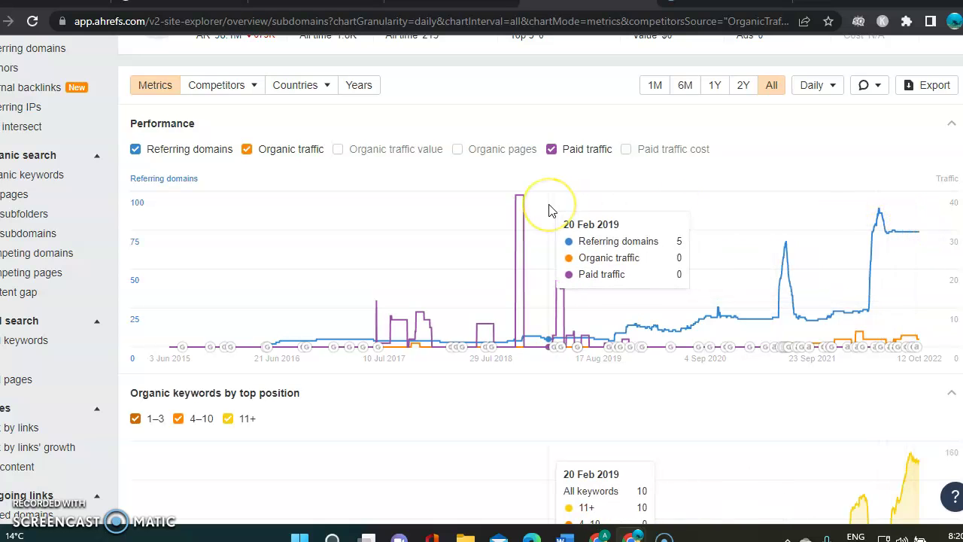
{"action": "scroll", "coordinate": [550, 210], "scroll_direction": "up", "scroll_amount": 3}
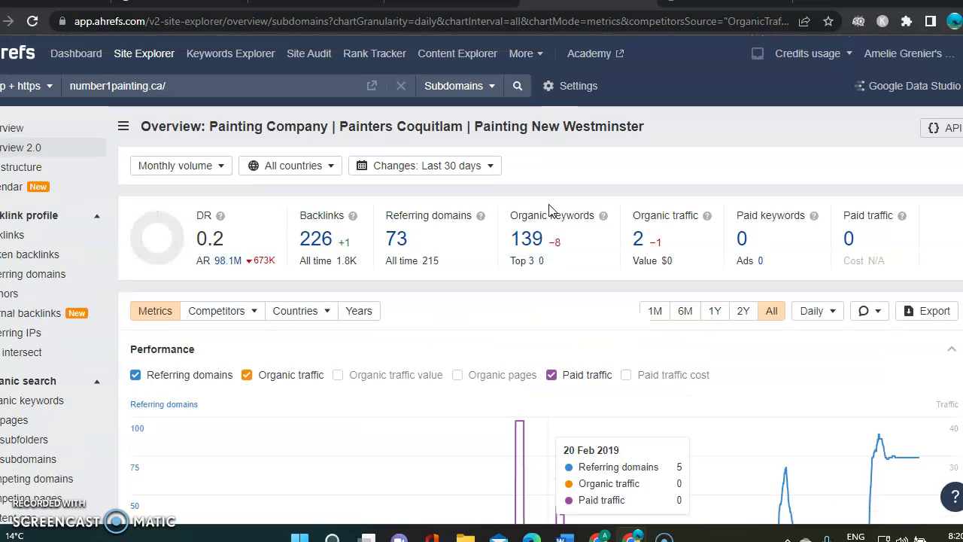
{"action": "mouse_move", "coordinate": [427, 380]}
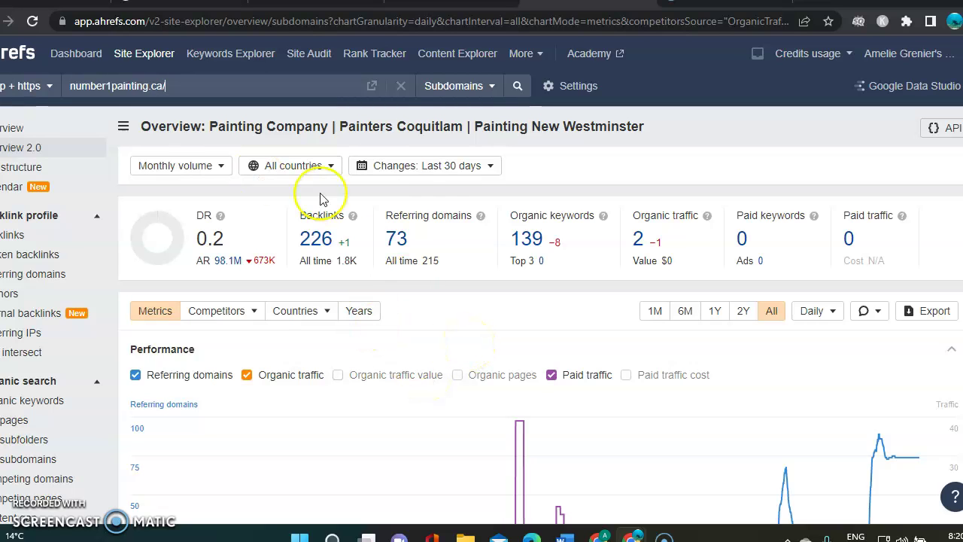
Open the report from the 139 organic keywords count and scroll through the 57 Canadian keywords table.
{"action": "left_click", "coordinate": [530, 243]}
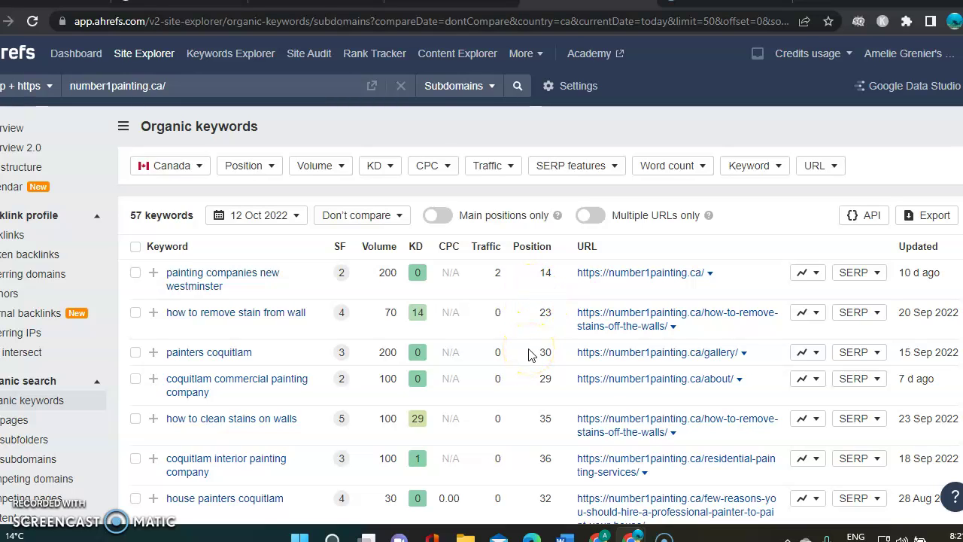
{"action": "scroll", "coordinate": [529, 354], "scroll_direction": "down", "scroll_amount": 1}
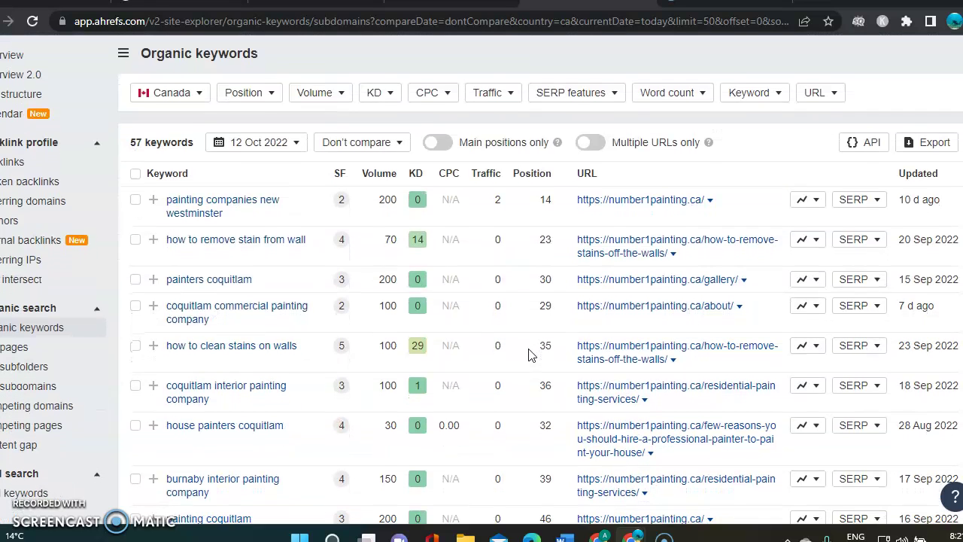
{"action": "scroll", "coordinate": [529, 353], "scroll_direction": "down", "scroll_amount": 1}
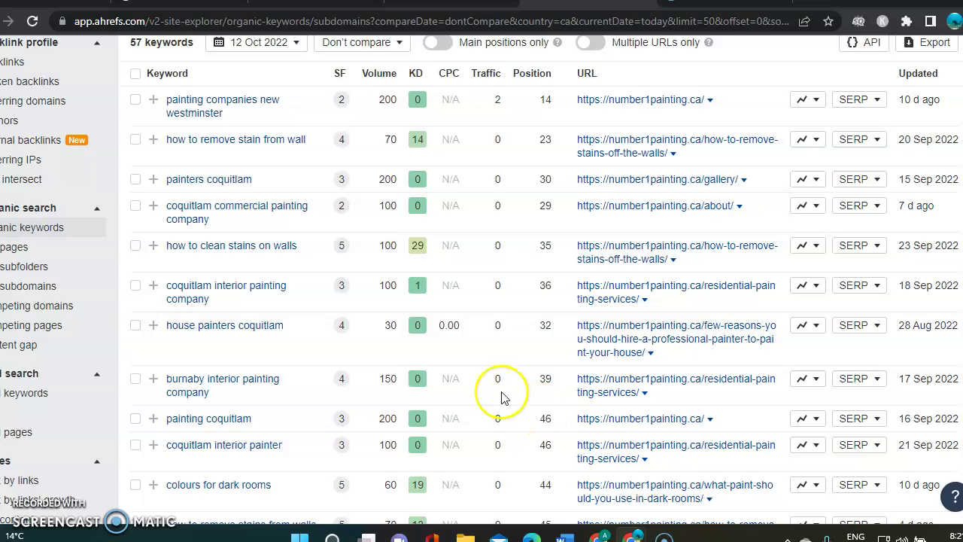
{"action": "scroll", "coordinate": [502, 399], "scroll_direction": "down", "scroll_amount": 2}
{"action": "scroll", "coordinate": [502, 398], "scroll_direction": "down", "scroll_amount": 1}
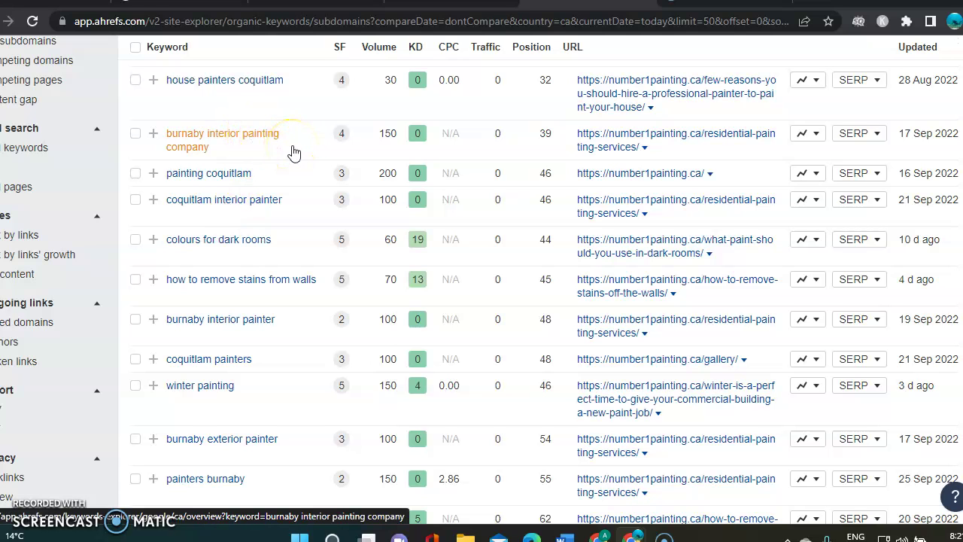
{"action": "scroll", "coordinate": [293, 152], "scroll_direction": "up", "scroll_amount": 5}
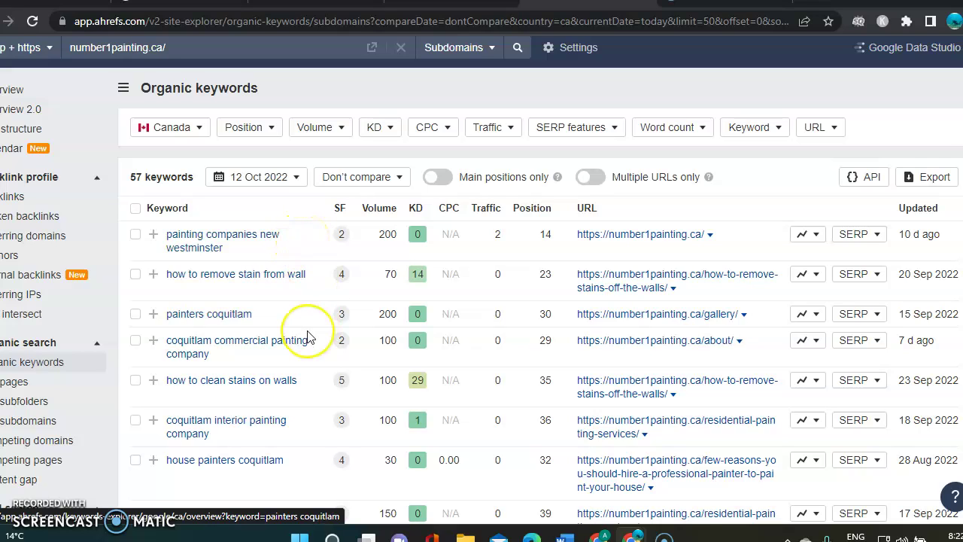
{"action": "scroll", "coordinate": [308, 338], "scroll_direction": "down", "scroll_amount": 1}
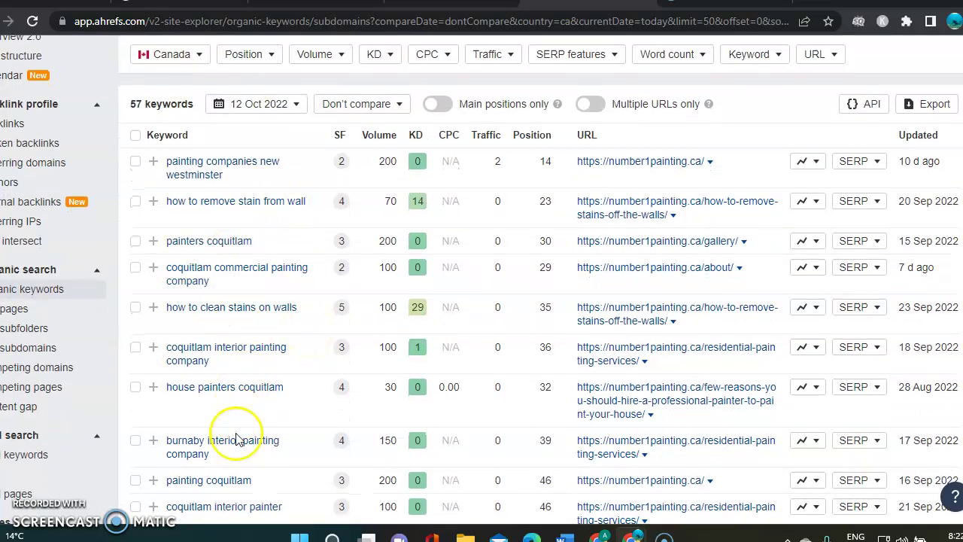
{"action": "scroll", "coordinate": [236, 439], "scroll_direction": "up", "scroll_amount": 2}
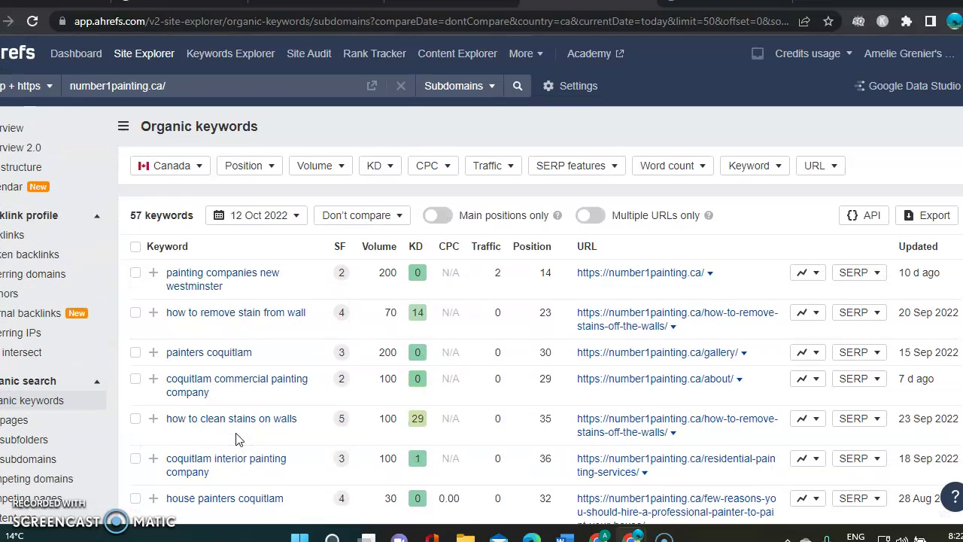